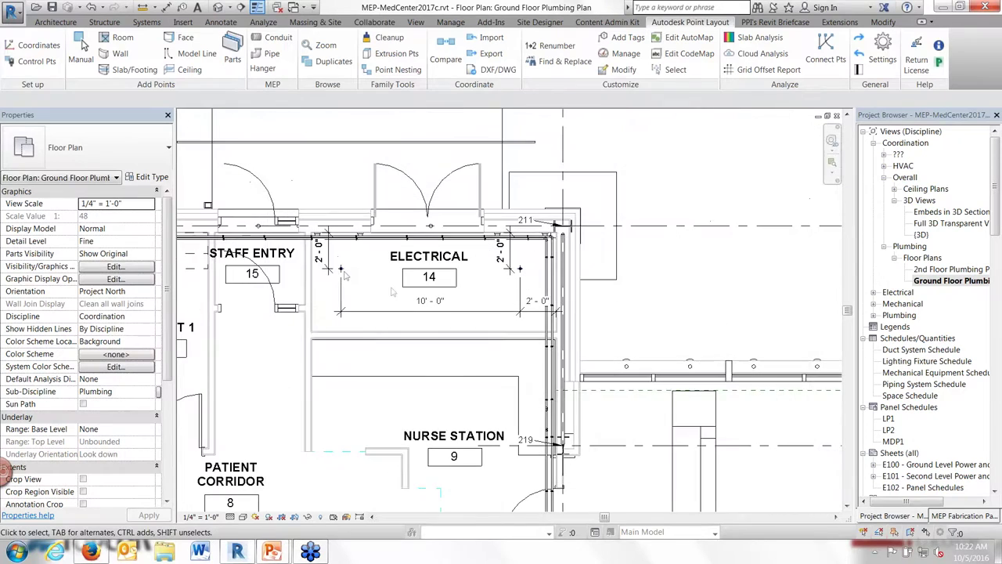
- Open the default {3D} view and examine the clevis hangers along the copper pipe runs
middle_drag(375, 291, 389, 253)
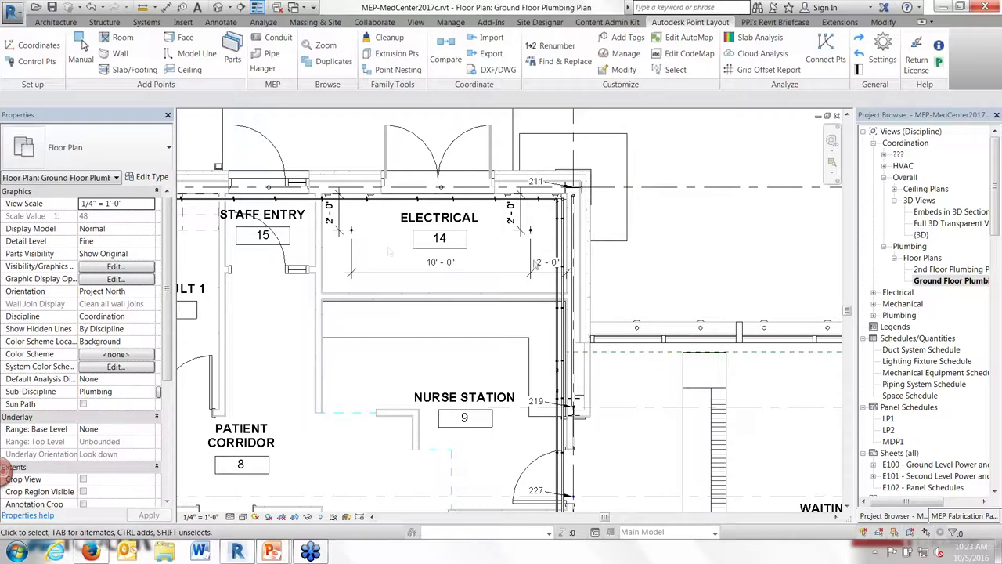
double_click(921, 235)
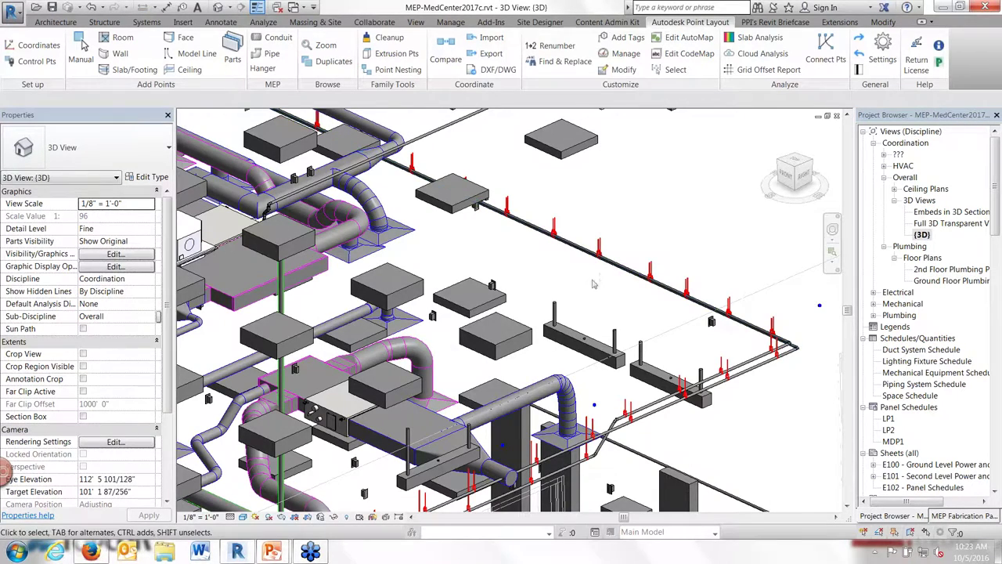
scroll(603, 238, up, 10)
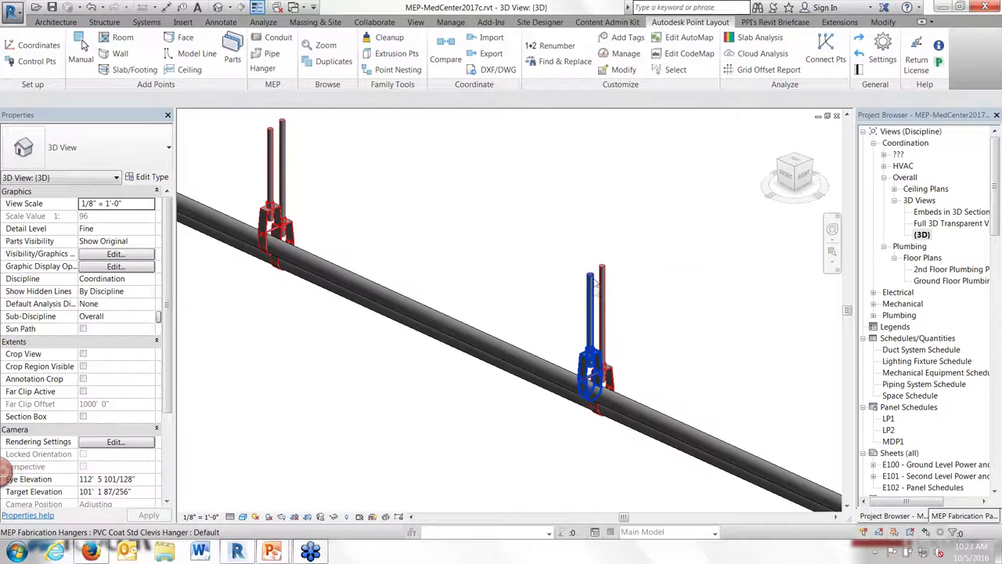
scroll(595, 278, down, 5)
scroll(595, 279, down, 5)
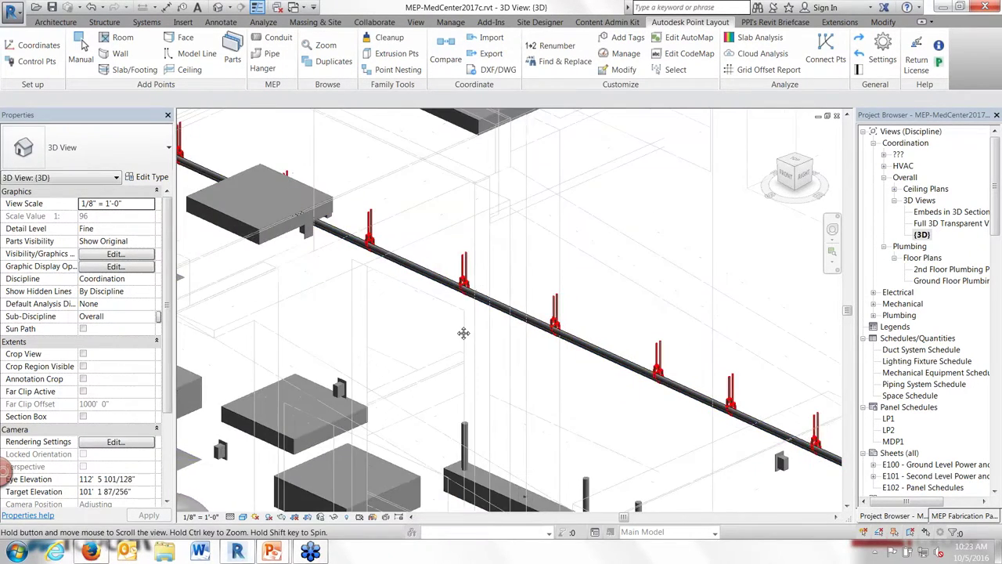
middle_drag(517, 325, 477, 258)
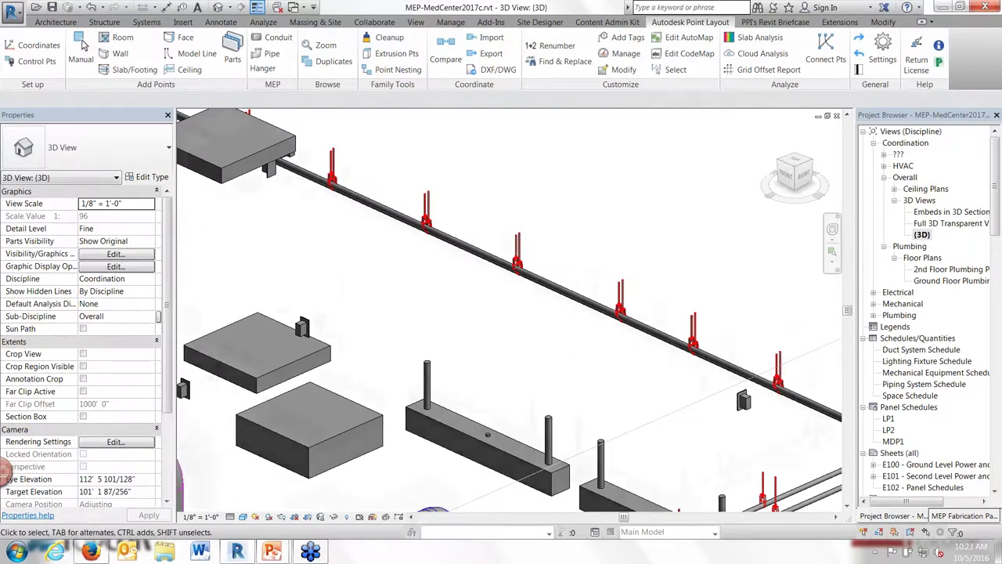
scroll(433, 275, down, 5)
middle_drag(433, 275, 427, 270)
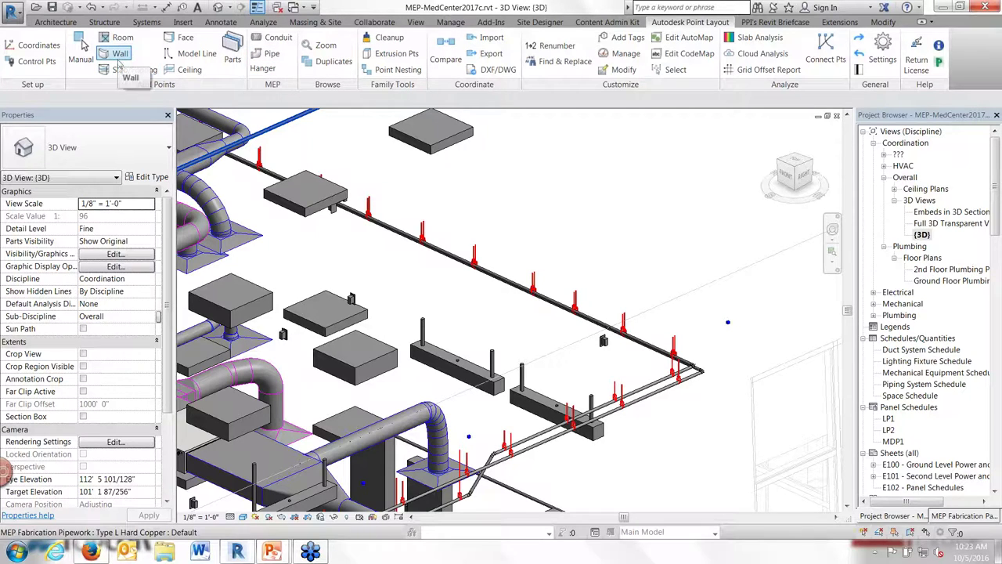
- Add fabrication hanger points of type Pipe Pt to all hangers, with a start number of 600
click(257, 74)
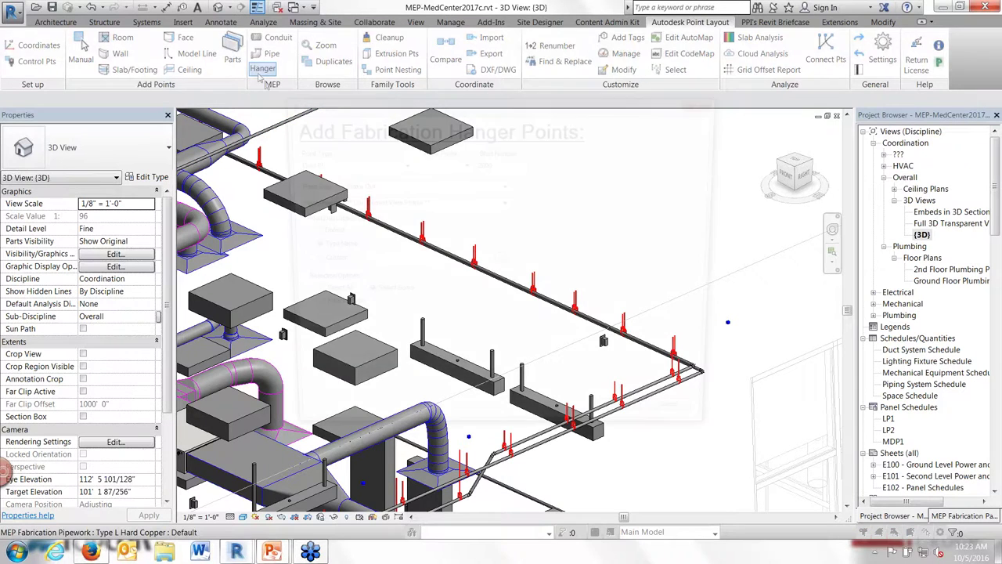
click(400, 163)
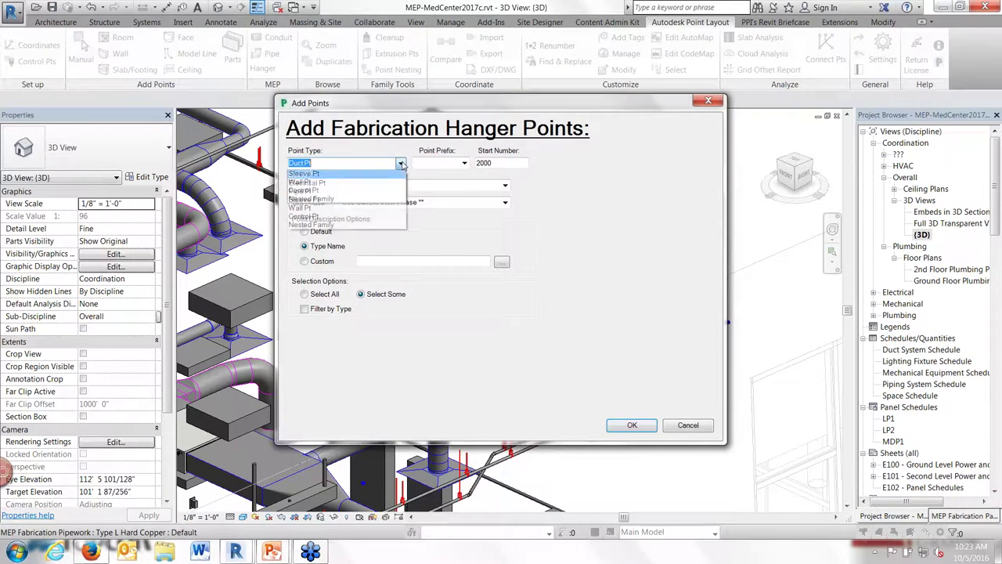
click(307, 192)
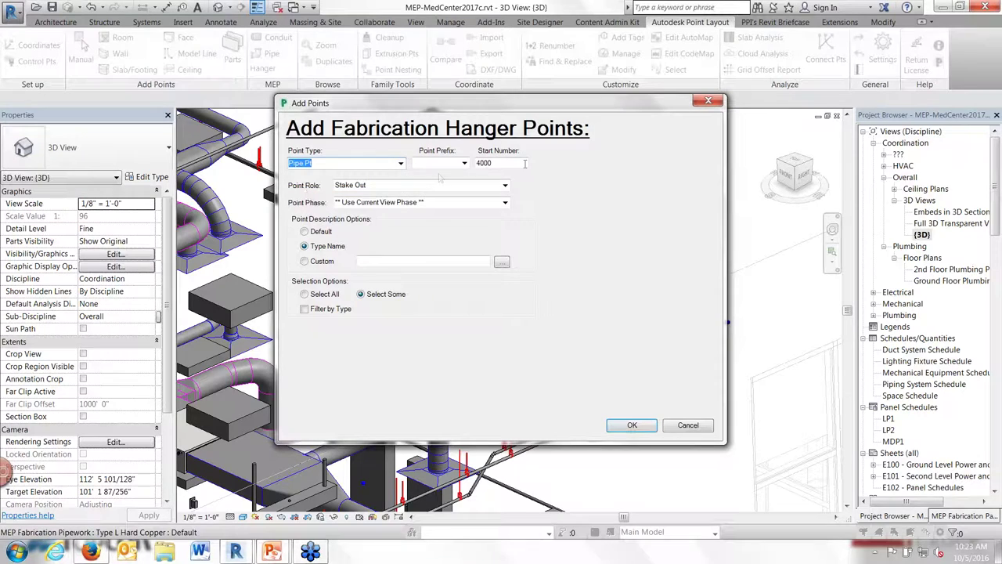
drag(483, 162, 453, 162)
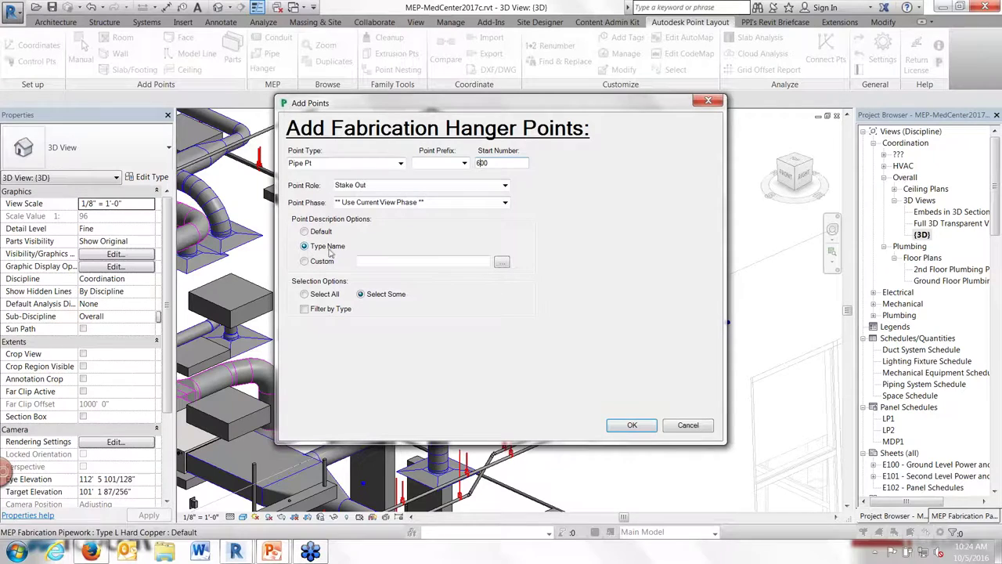
click(306, 295)
click(627, 425)
- Examine the new points on the hanger rods along the pipe run
scroll(534, 276, up, 1)
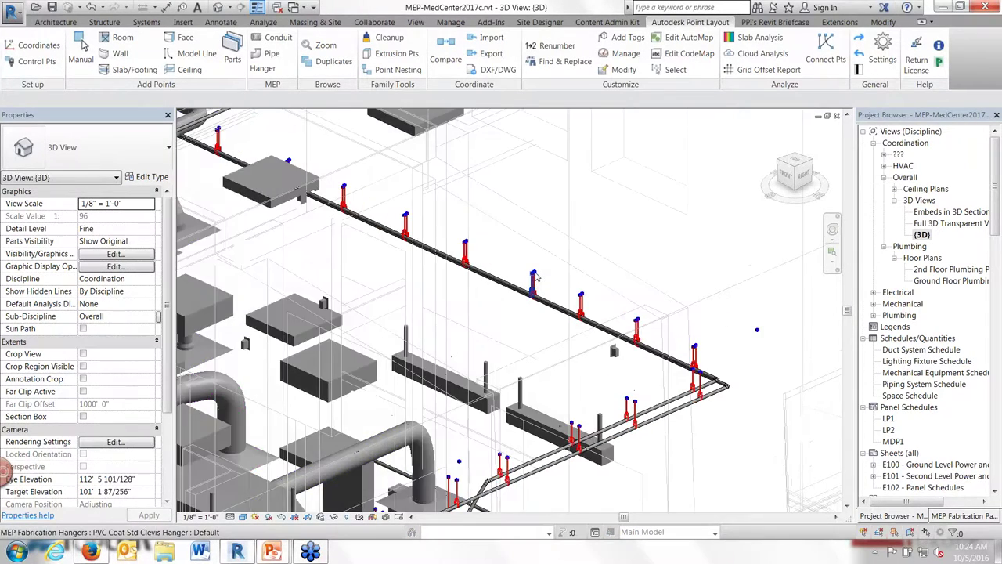
scroll(534, 276, up, 5)
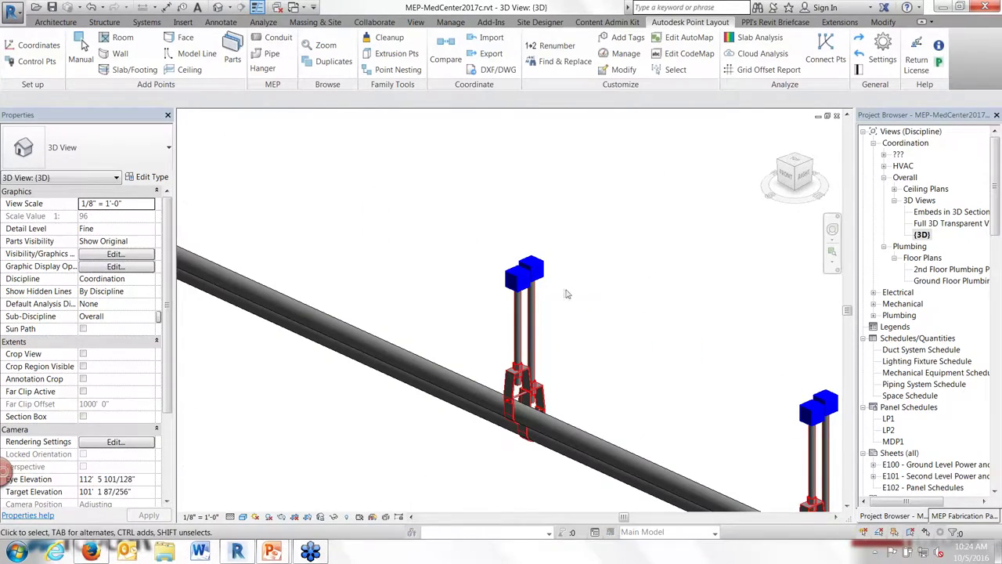
scroll(565, 294, down, 3)
scroll(559, 295, down, 5)
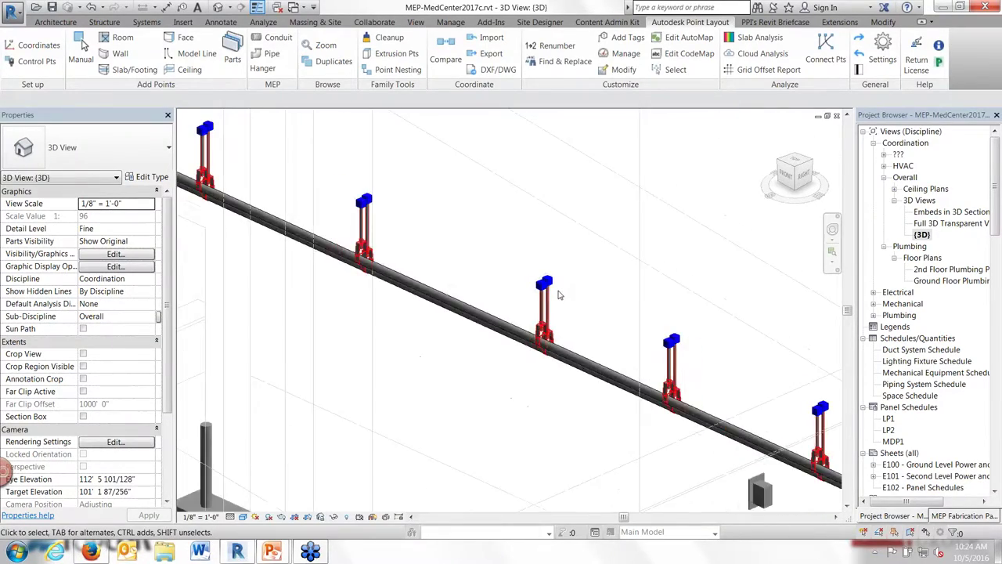
middle_drag(559, 319, 584, 286)
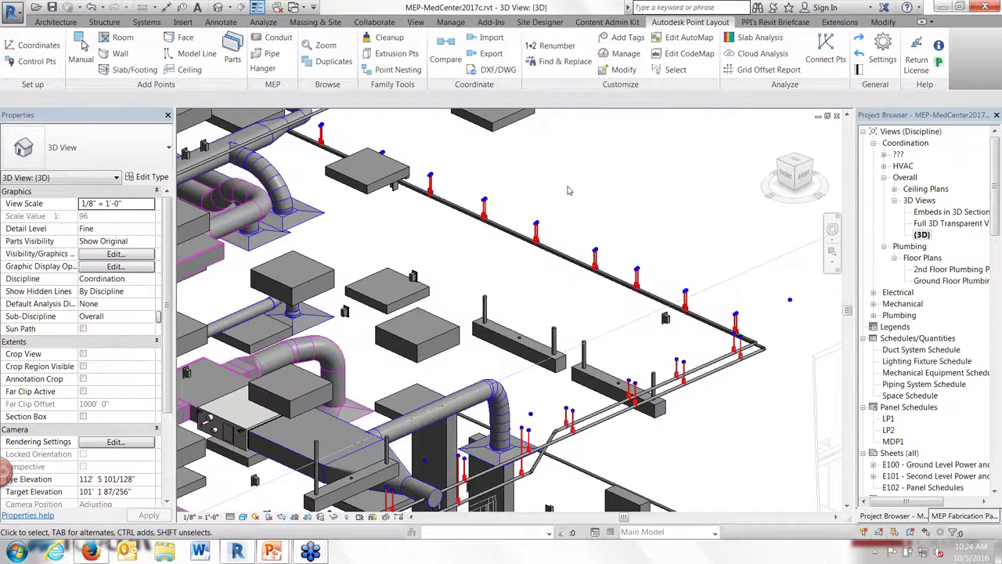
- Open the Embeds in 3D Section Box view and bring the embed plates in the wall into close view
double_click(943, 212)
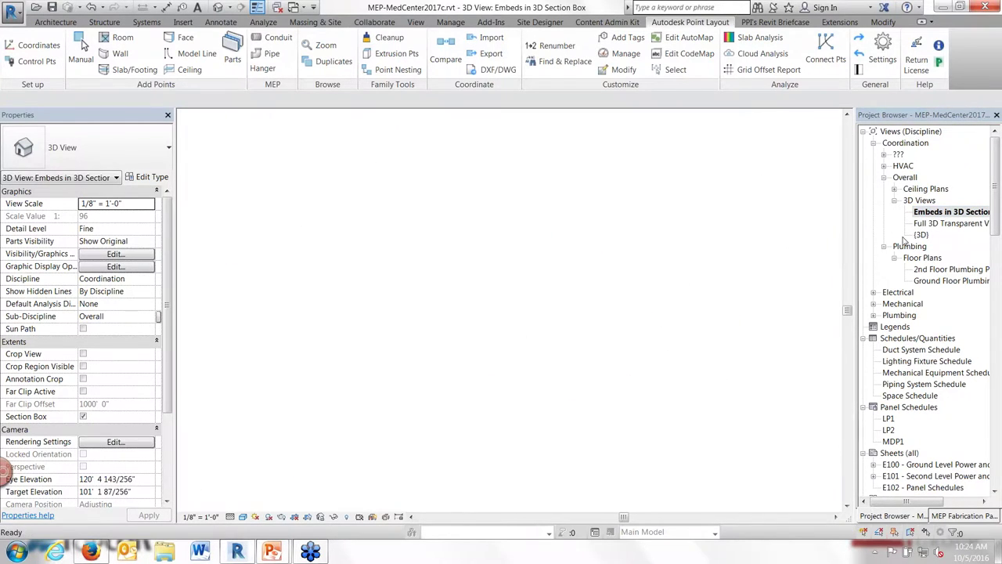
shift+middle_drag(458, 362, 472, 328)
scroll(470, 324, up, 5)
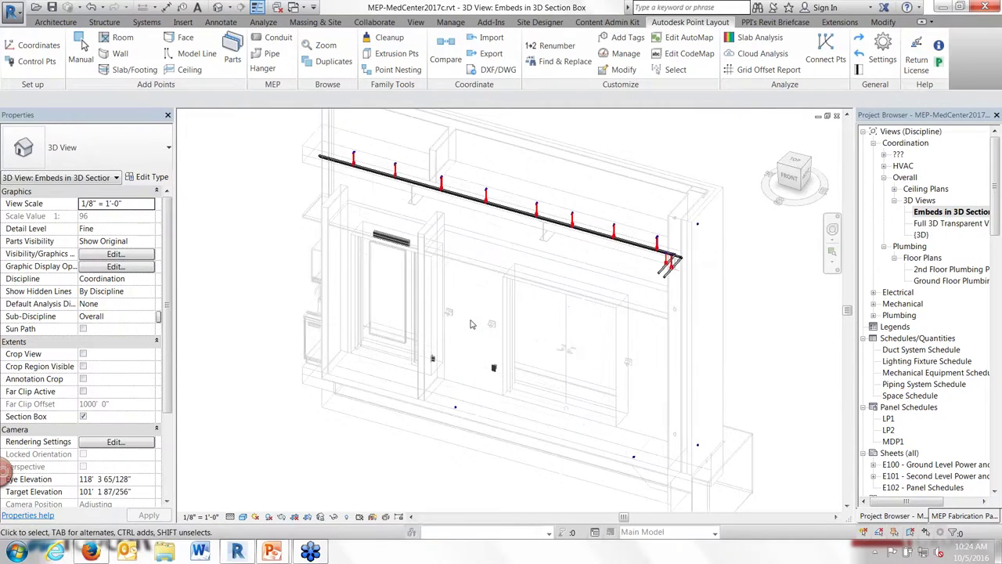
scroll(465, 309, up, 4)
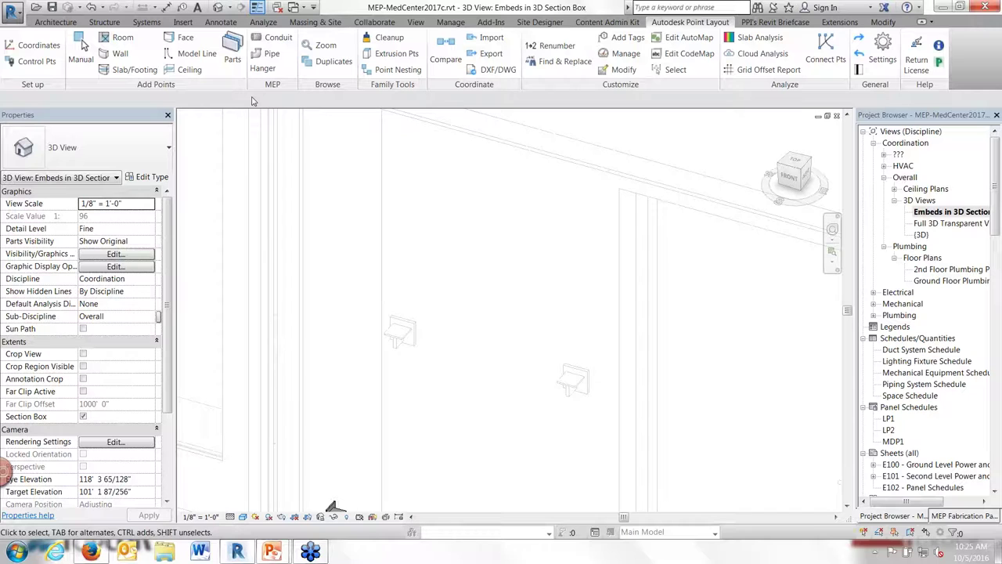
- Set up manual wall points starting at number 800 with the description Embeds and element-based snapping
click(82, 45)
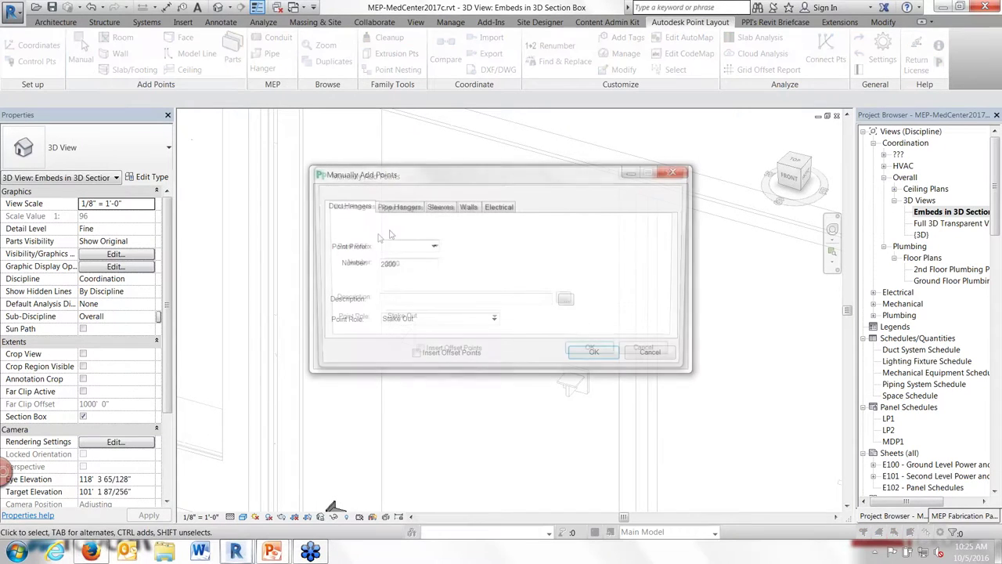
click(467, 207)
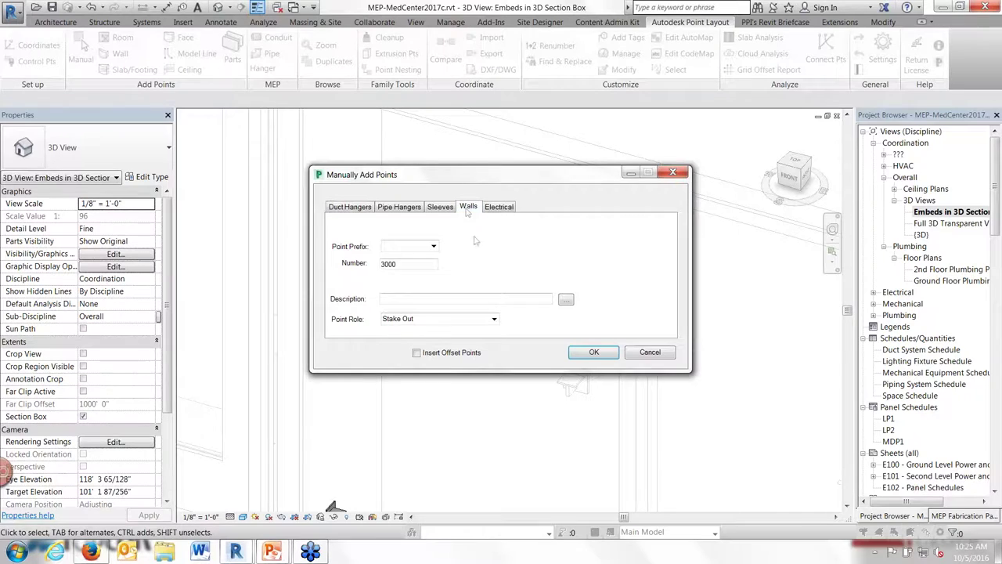
double_click(386, 264)
text(800)
click(415, 298)
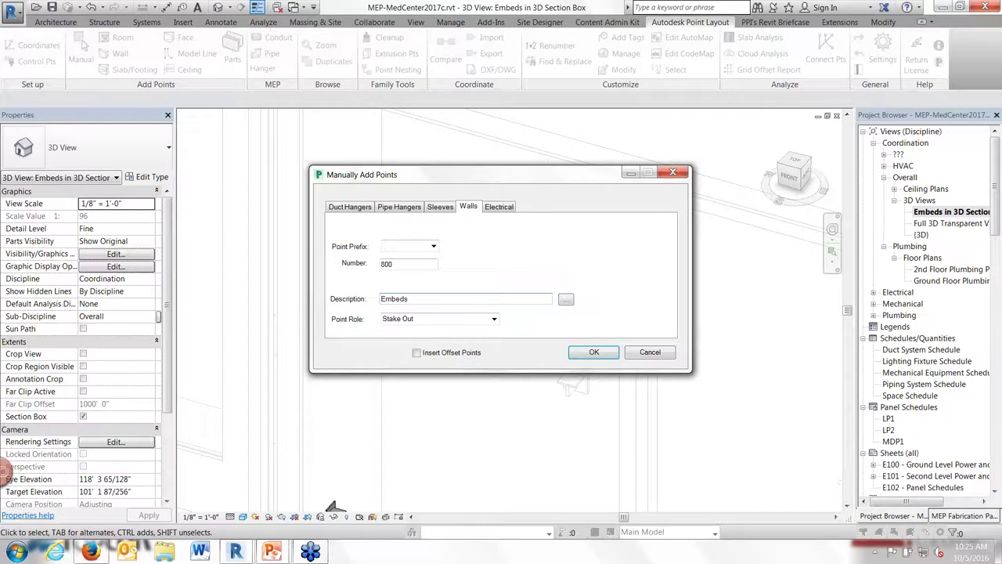
text(Embeds)
click(593, 351)
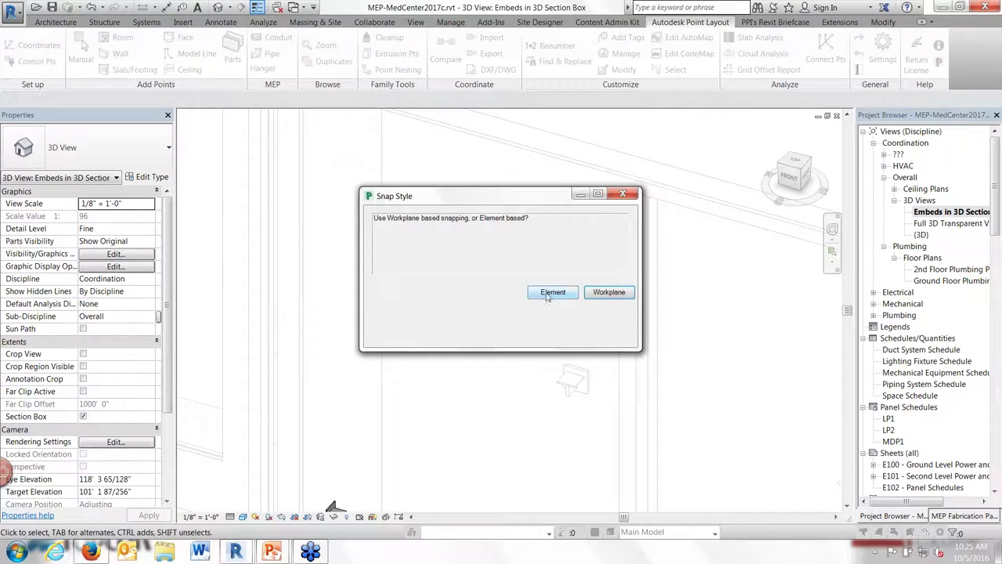
click(551, 293)
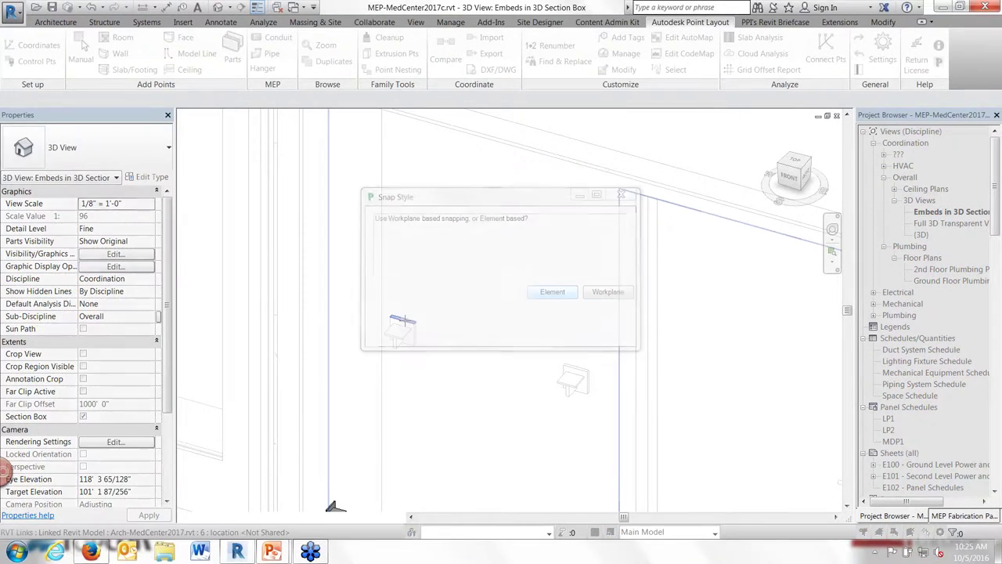
- Place wall points at the middle of the upper edge of the first two embed plates
scroll(469, 375, down, 6)
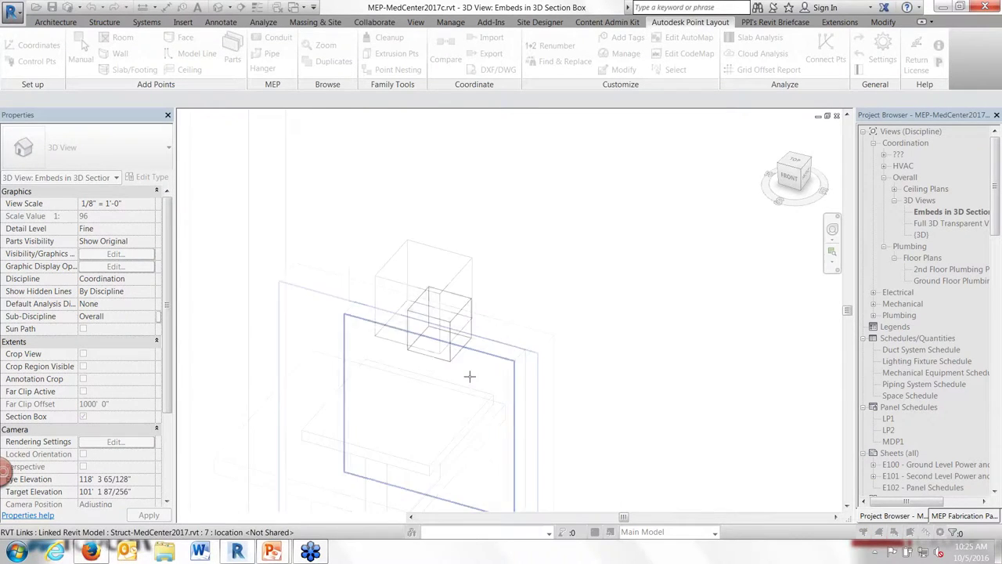
middle_drag(601, 419, 598, 331)
scroll(595, 313, up, 5)
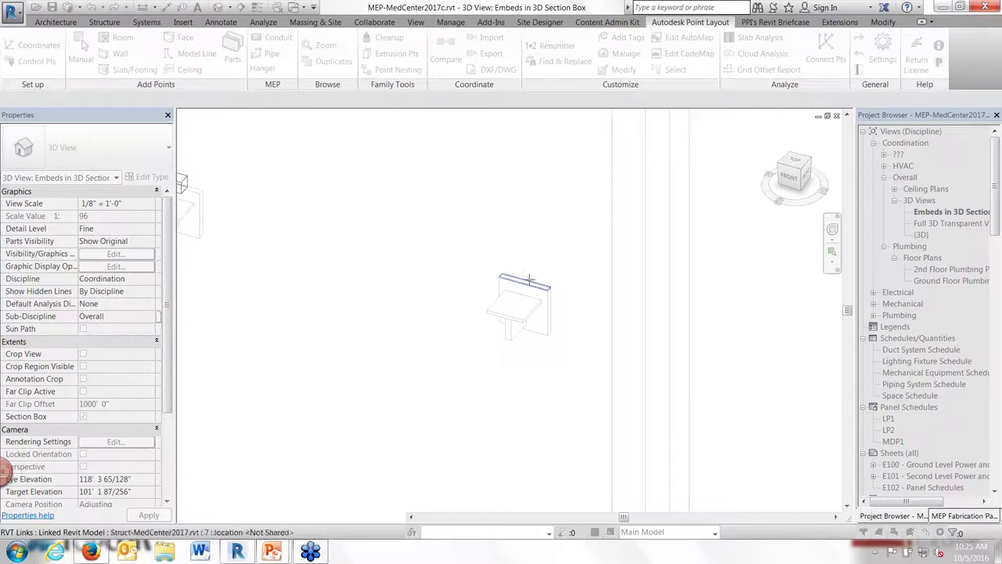
scroll(504, 281, down, 8)
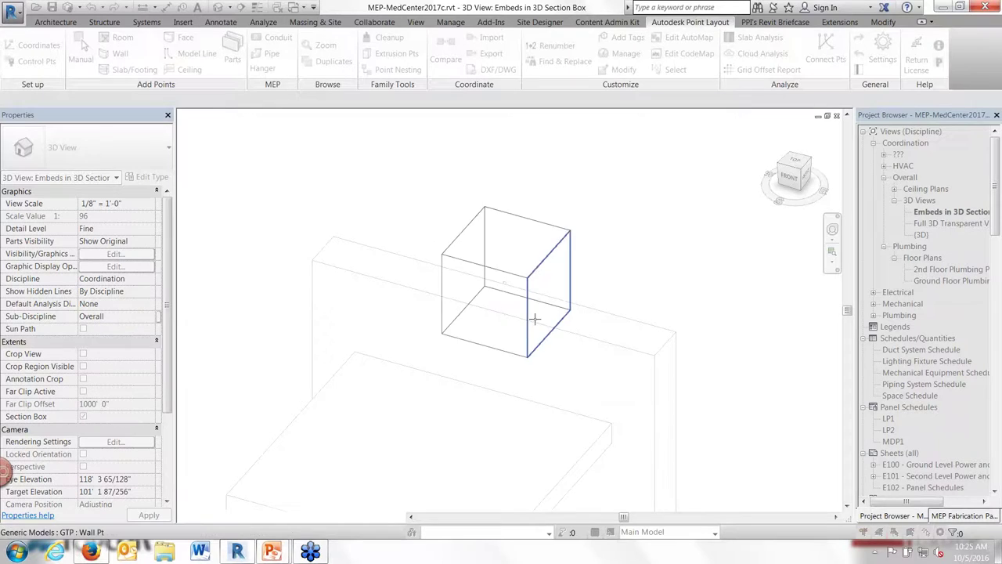
scroll(682, 391, up, 2)
middle_drag(682, 393, 219, 206)
- Place wall points on the upper edges of the remaining embed plates around the doors and finish placing points
scroll(441, 264, up, 3)
scroll(461, 266, up, 3)
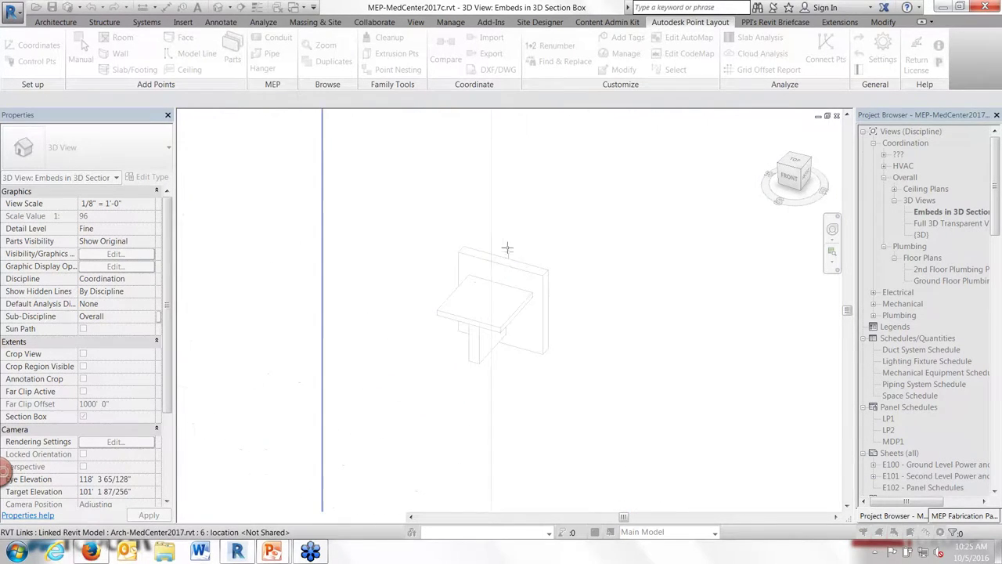
scroll(506, 257, up, 3)
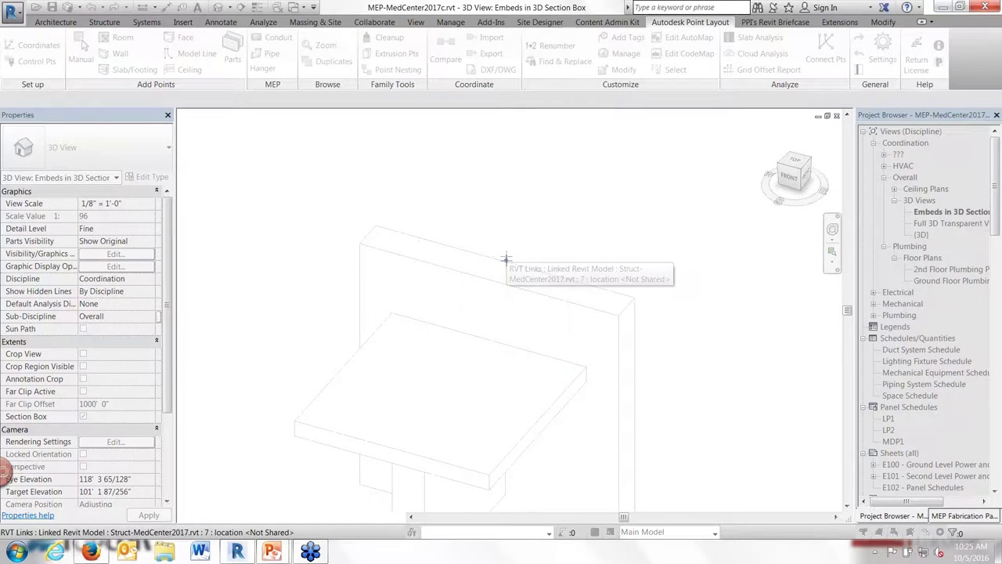
scroll(508, 328, down, 5)
shift+middle_drag(507, 338, 324, 331)
shift+middle_drag(434, 341, 600, 271)
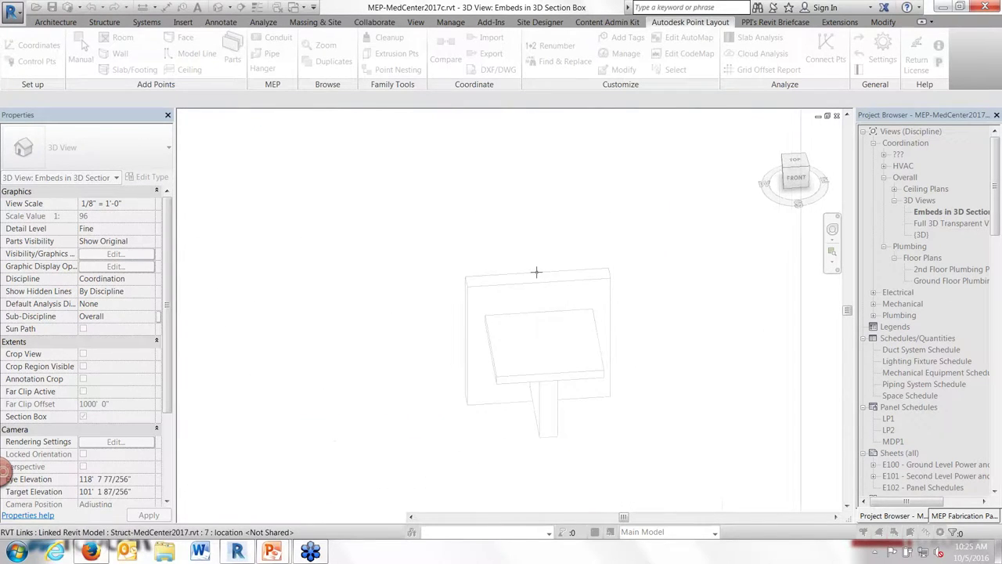
scroll(298, 363, down, 3)
scroll(334, 415, up, 8)
middle_drag(329, 412, 495, 382)
scroll(496, 382, up, 3)
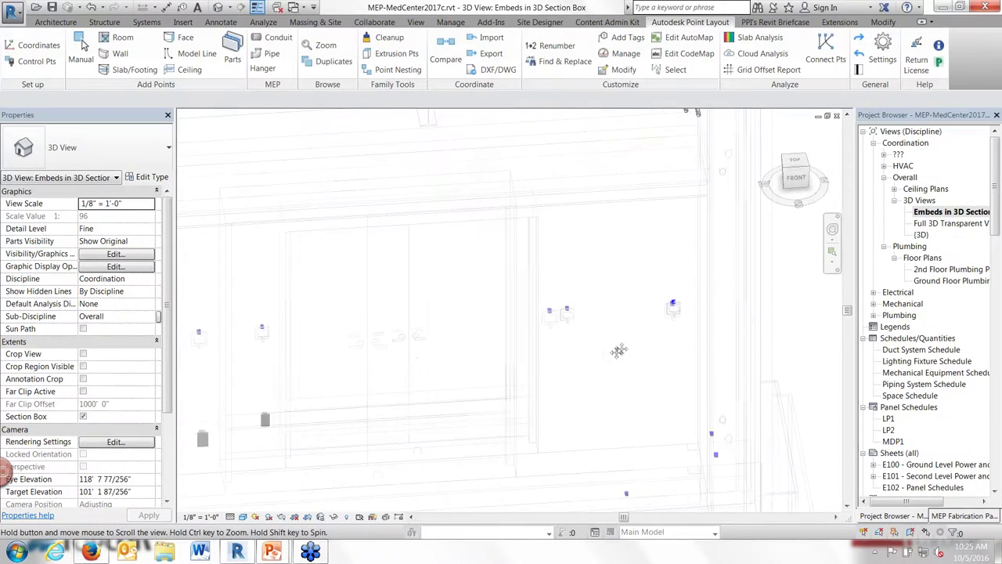
middle_drag(326, 345, 397, 305)
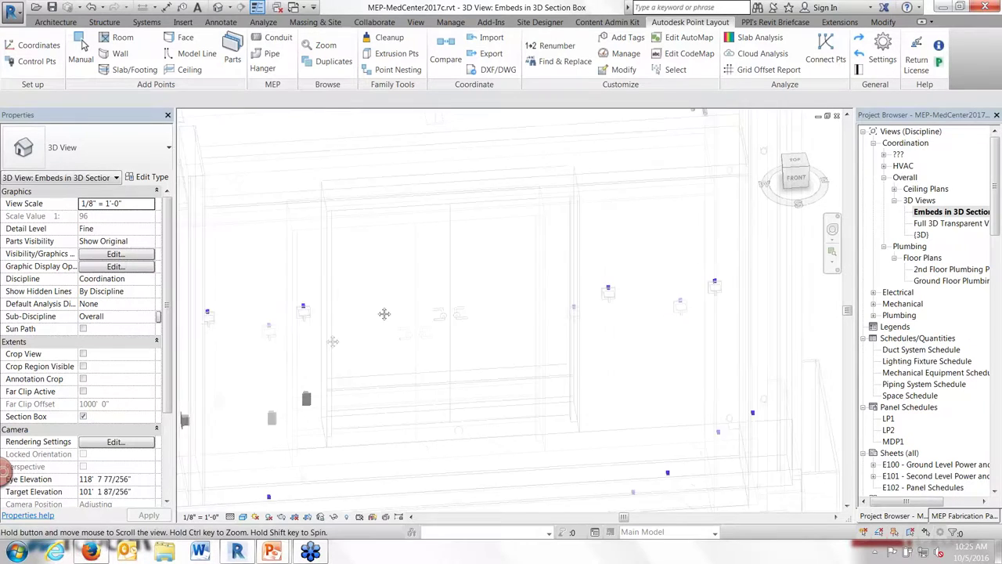
- Open the {3D} view and set up a point export to file that also exports a DXF file
double_click(921, 235)
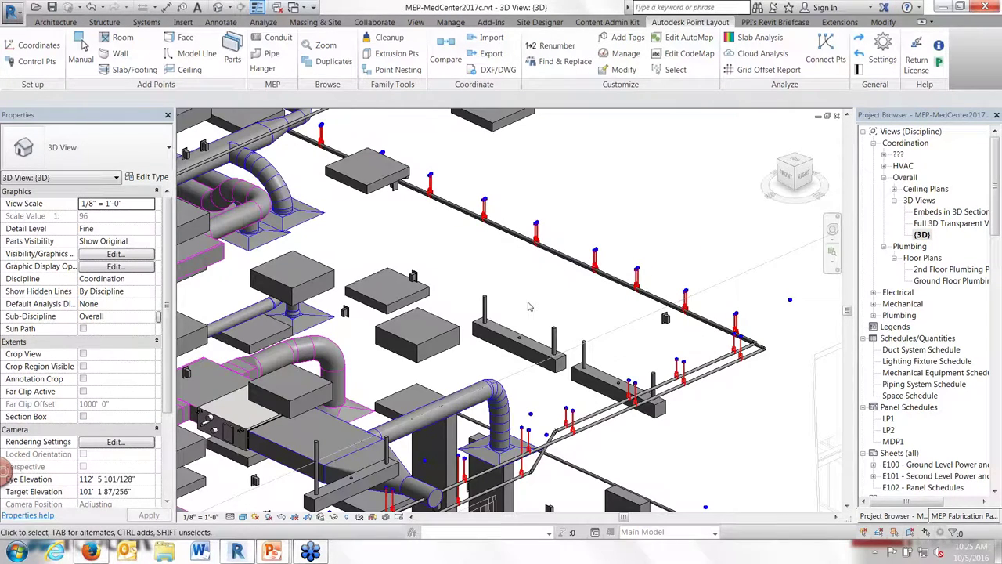
scroll(529, 305, down, 2)
scroll(512, 311, up, 2)
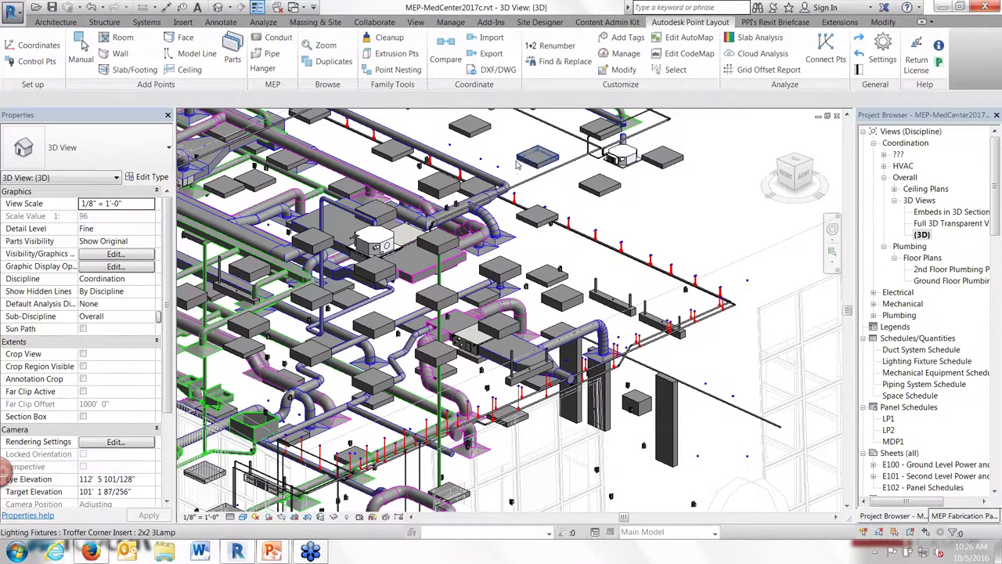
click(489, 54)
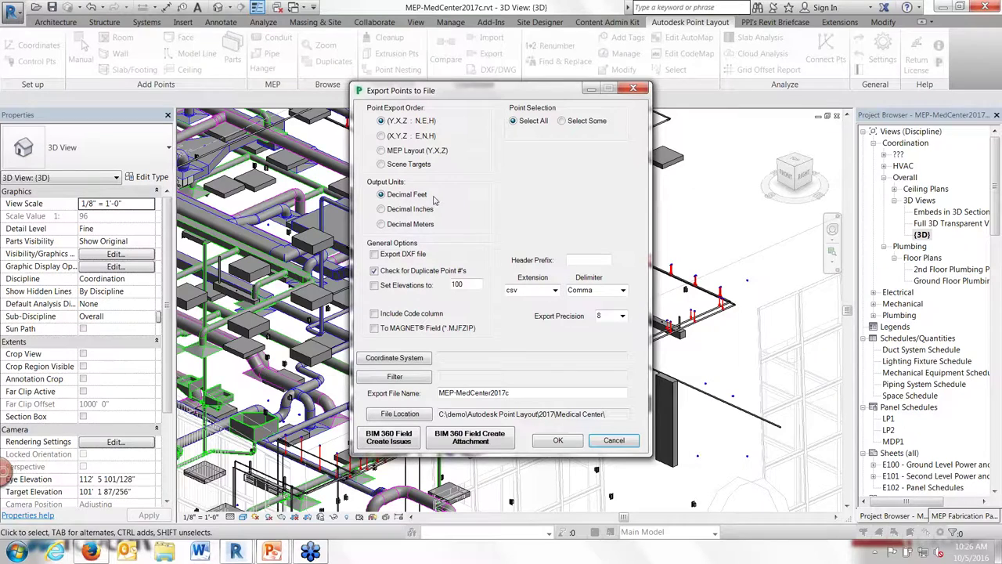
click(374, 255)
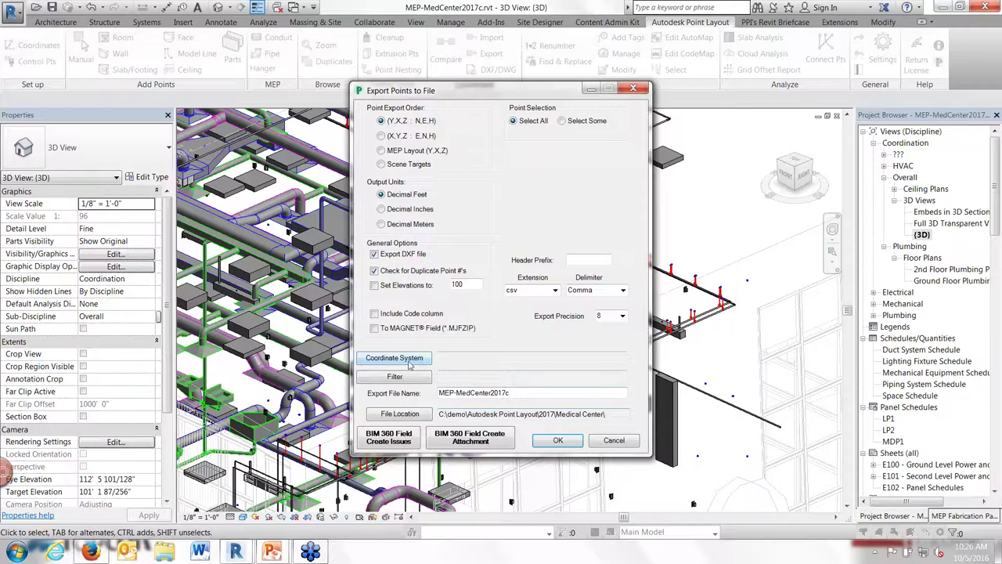
- Filter the exported points to the descriptions Control, Embeds, PVC Coat Std Clevis Hanger and Strut Hanger: Default
click(392, 378)
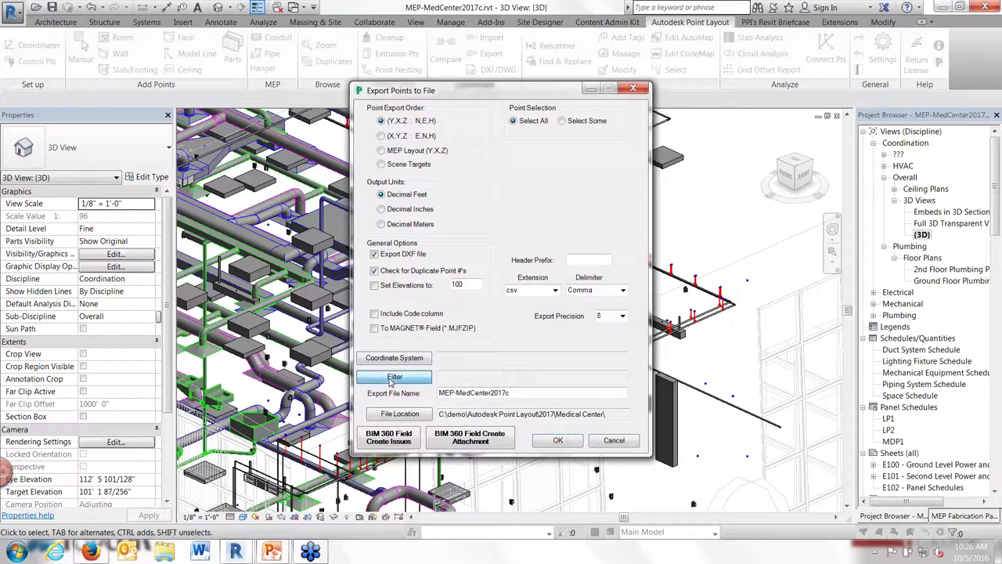
scroll(459, 241, down, 4)
click(344, 223)
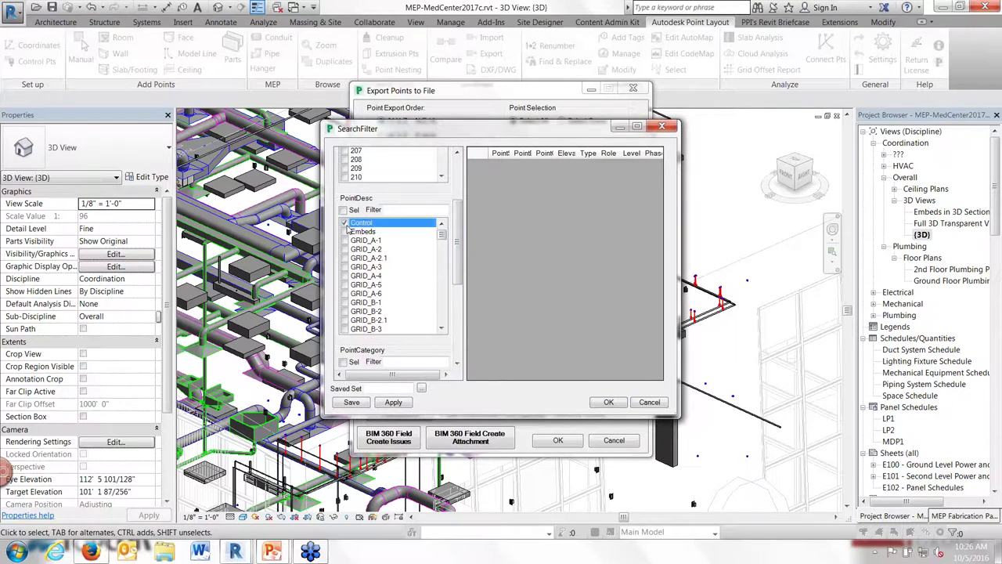
click(344, 232)
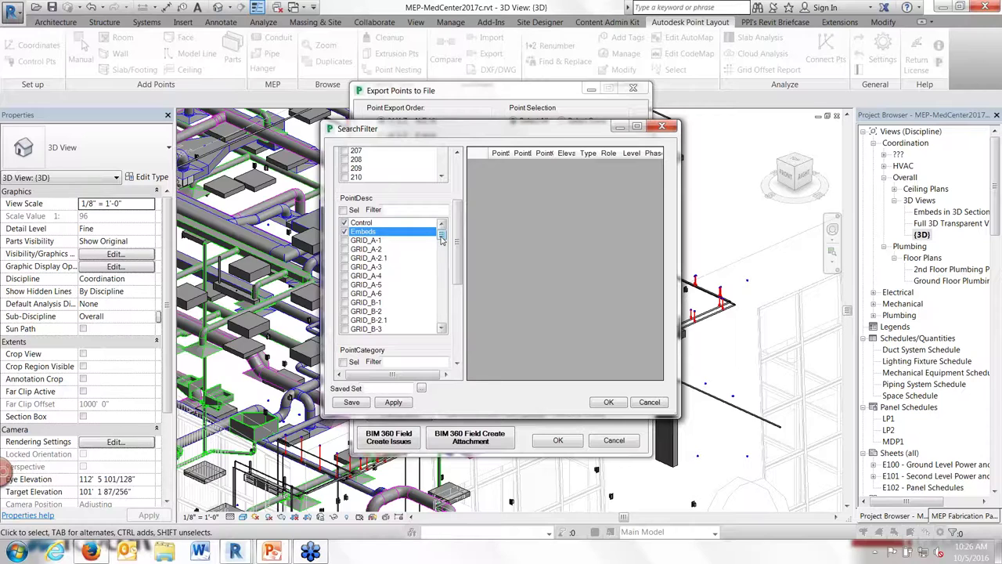
drag(441, 239, 449, 333)
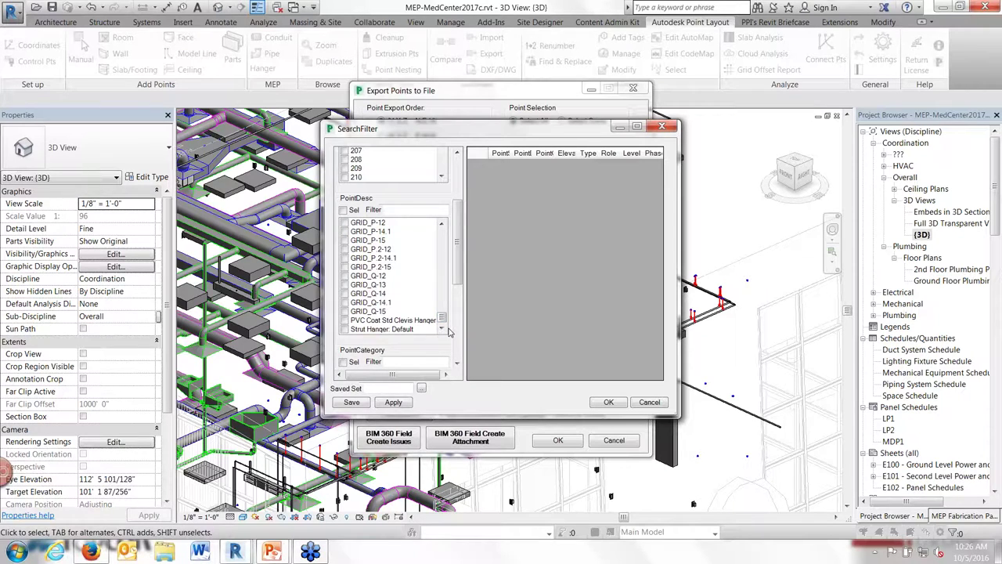
click(345, 321)
click(345, 329)
drag(443, 318, 440, 225)
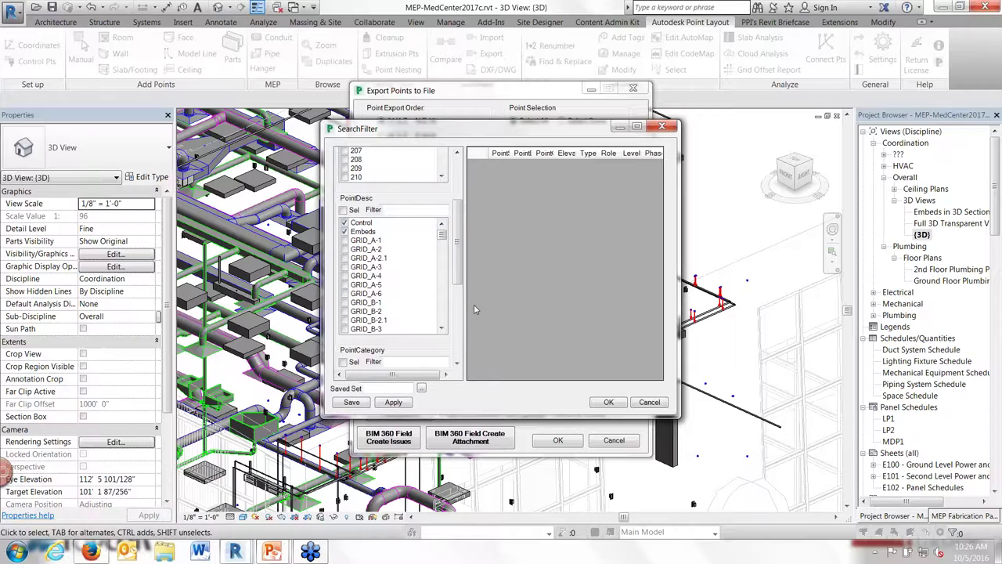
click(608, 402)
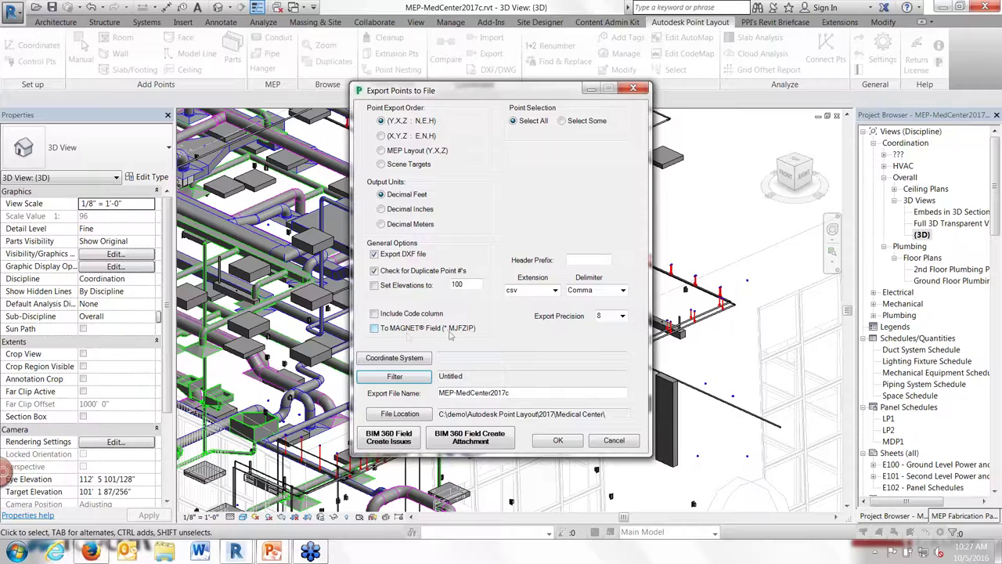
- Include the MAGNET Field (*.MJFZIP) output and export the filtered points, overwriting the existing MEP-MedCenter2017c file
click(374, 328)
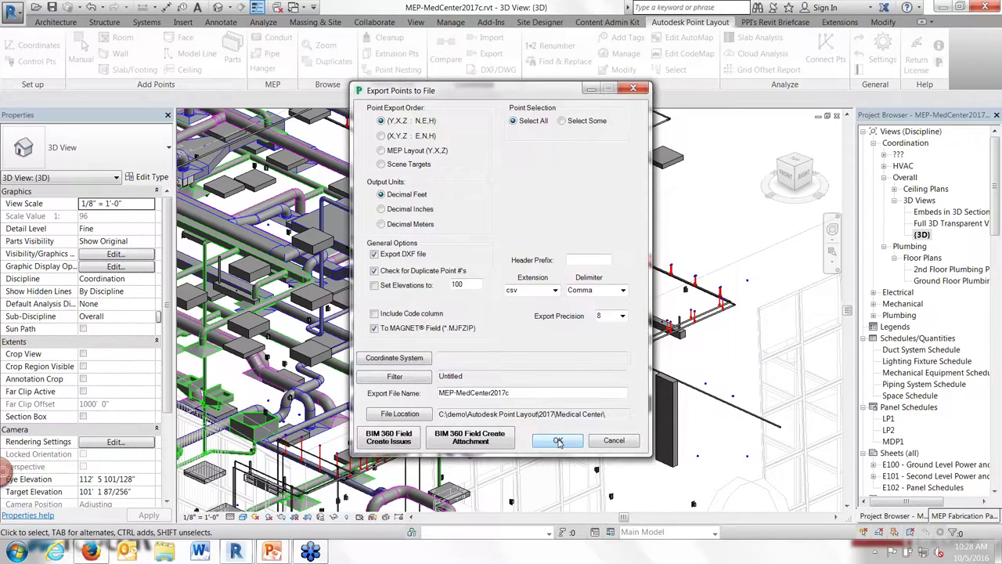
click(557, 441)
click(523, 306)
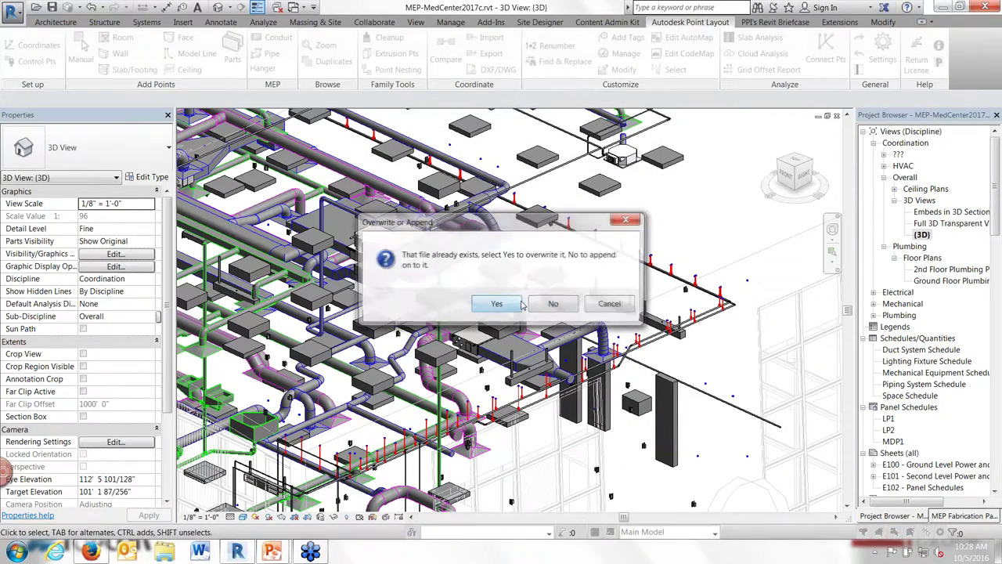
click(495, 309)
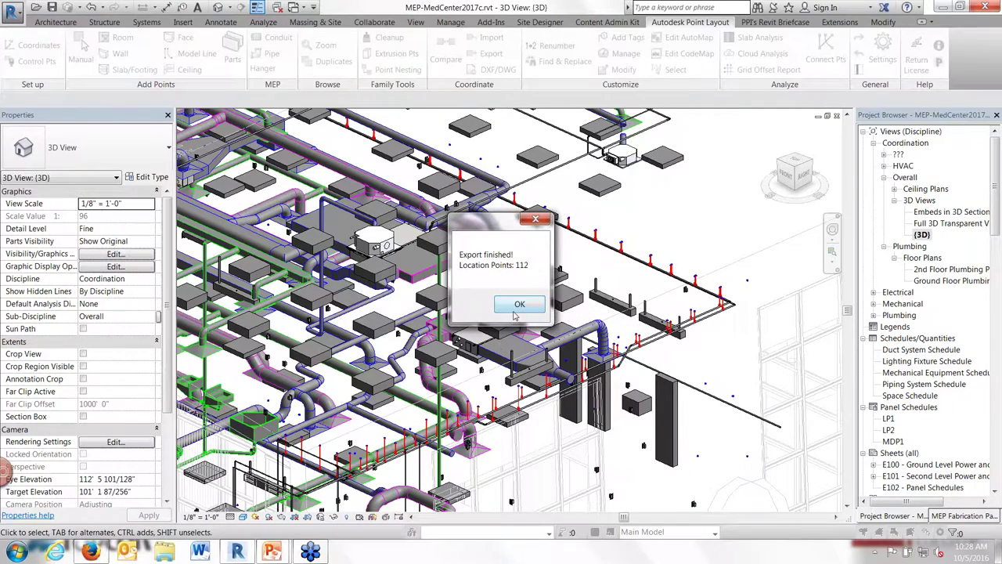
click(515, 311)
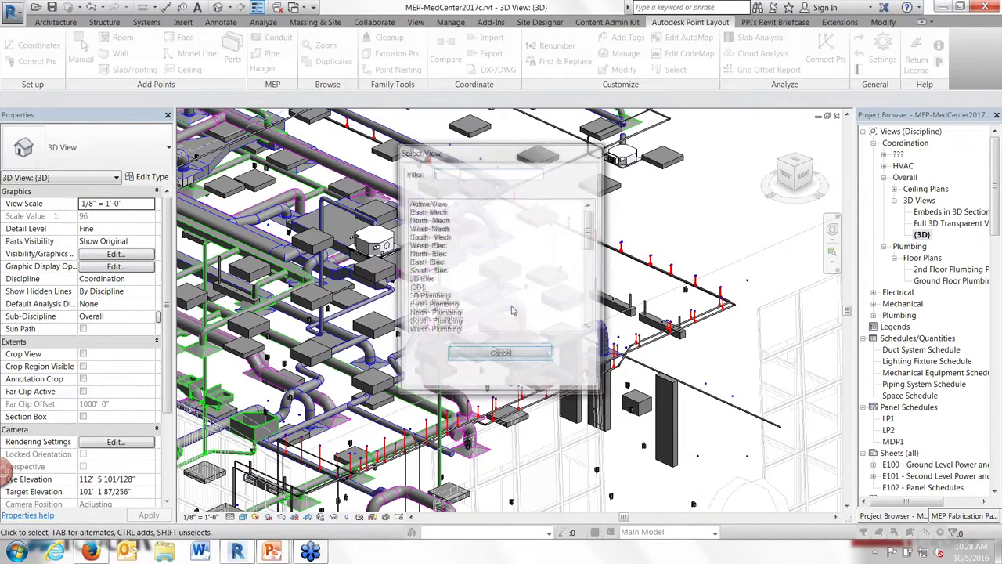
- Choose the Ground Floor Plumbing Plan view for the exported drawing and pick the coordinate system it uses
drag(591, 232, 592, 308)
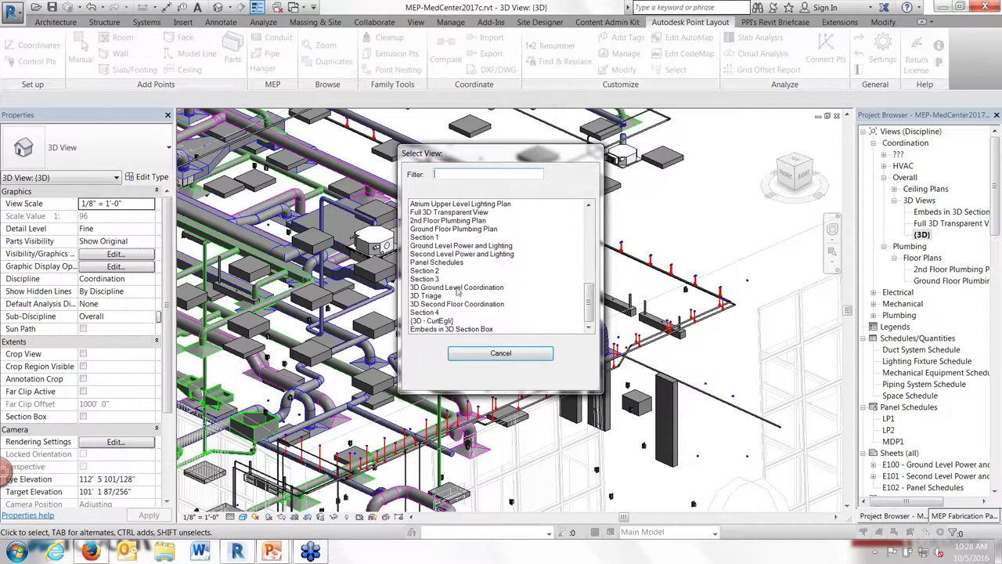
click(450, 230)
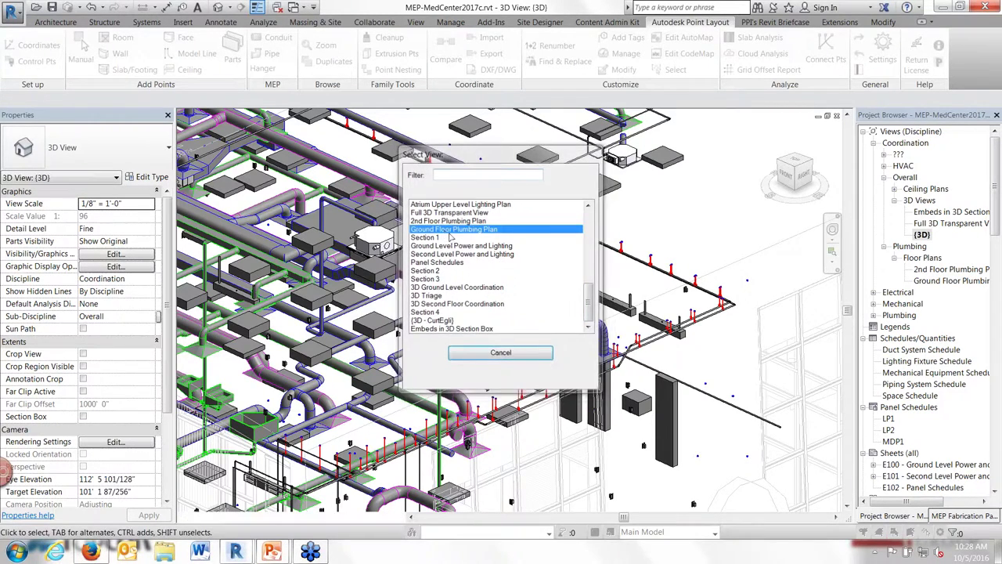
click(548, 295)
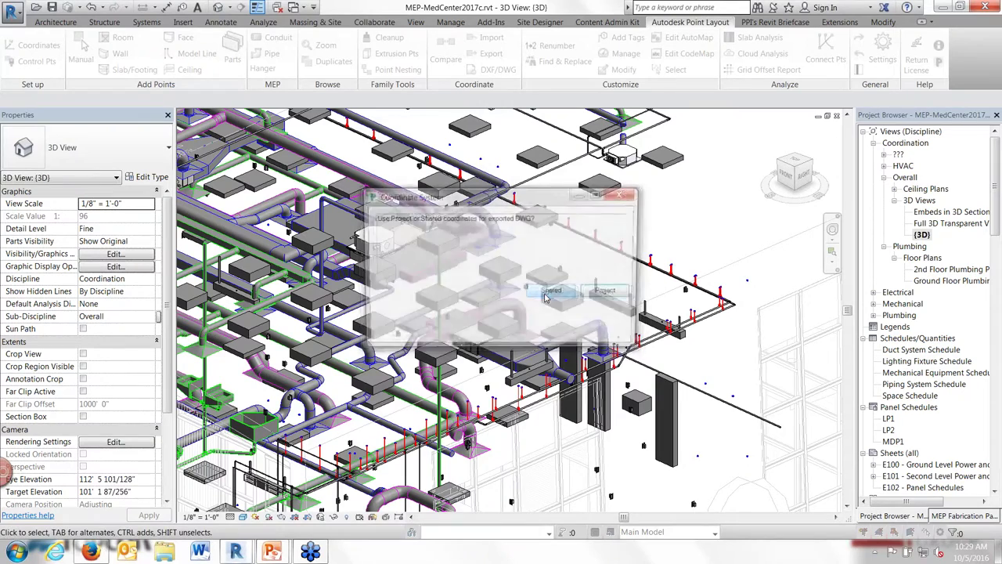
click(607, 292)
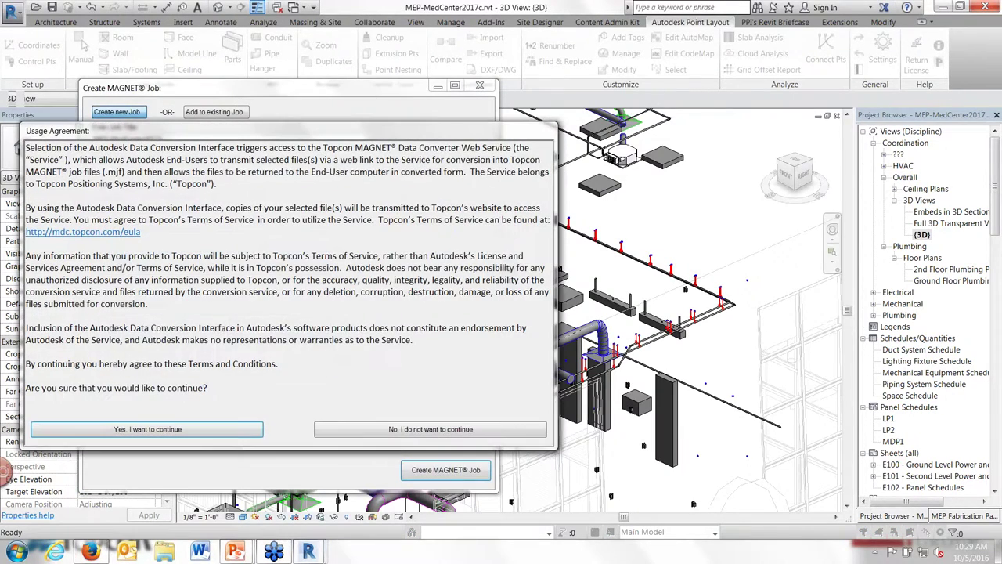
- Accept the data conversion usage agreement and create a new MAGNET job titled MEP-MedCenter2017c in feet
click(155, 430)
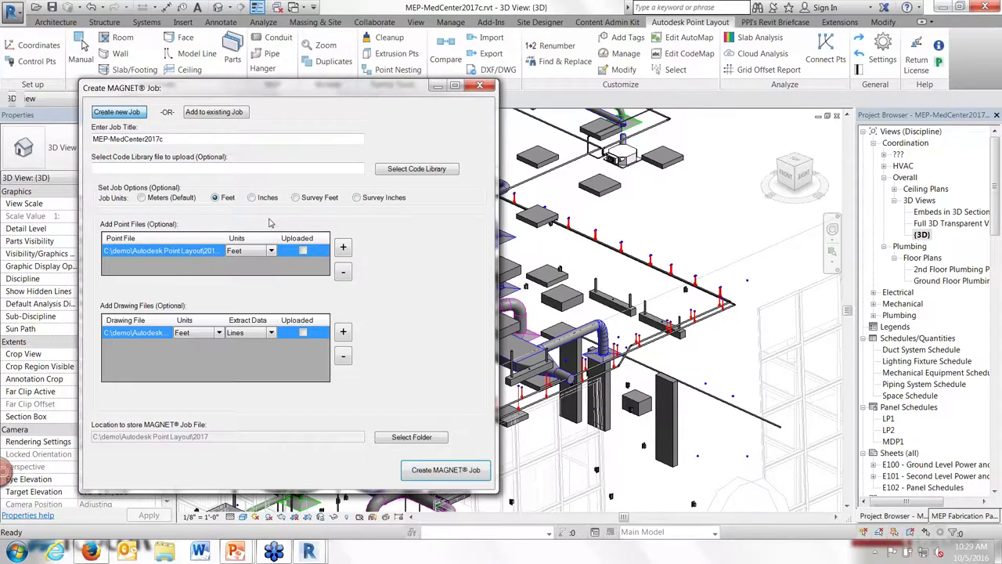
click(213, 473)
click(430, 472)
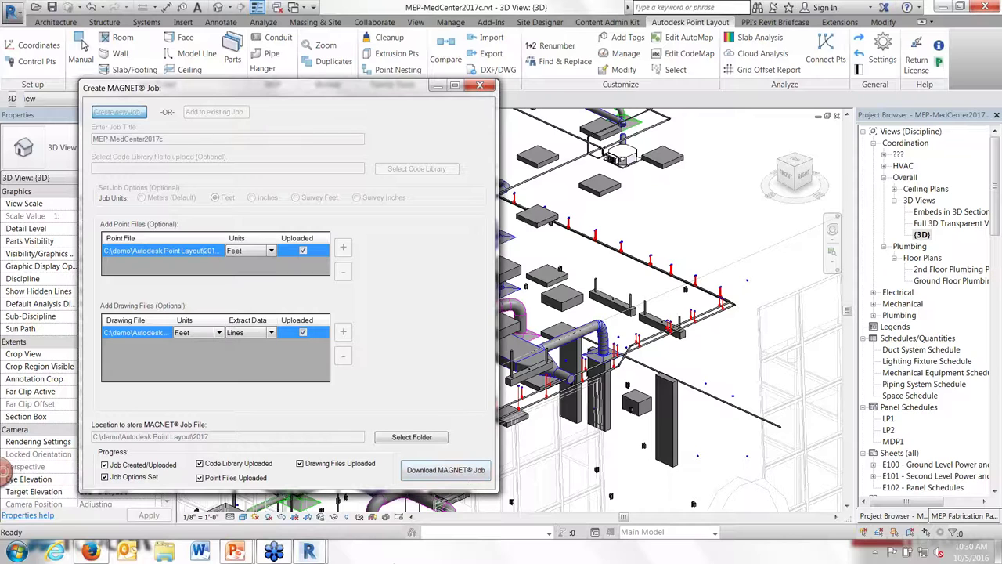
- Switch to the PowerPoint slide show and advance to the Transfer Method slide
mouse_move(237, 552)
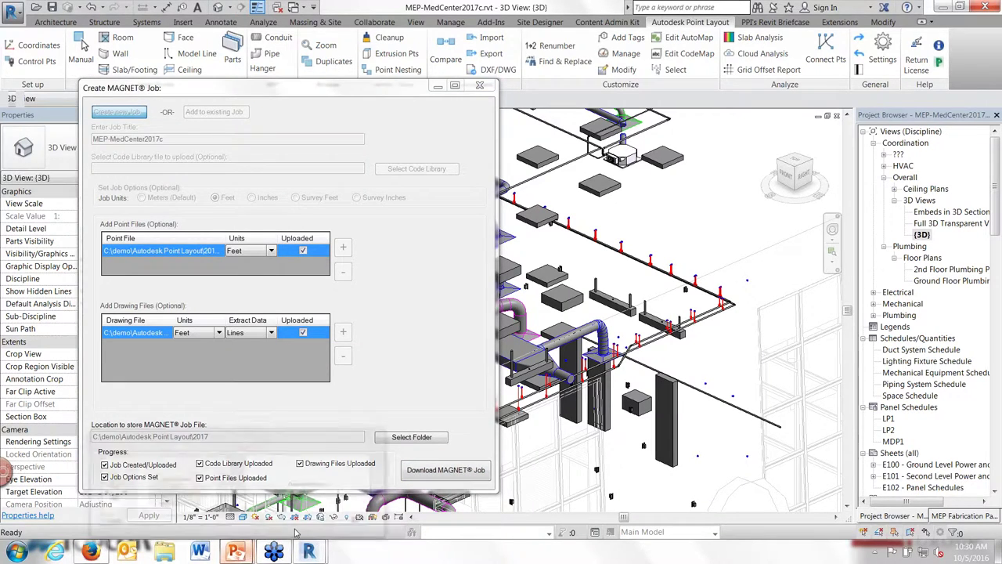
click(313, 481)
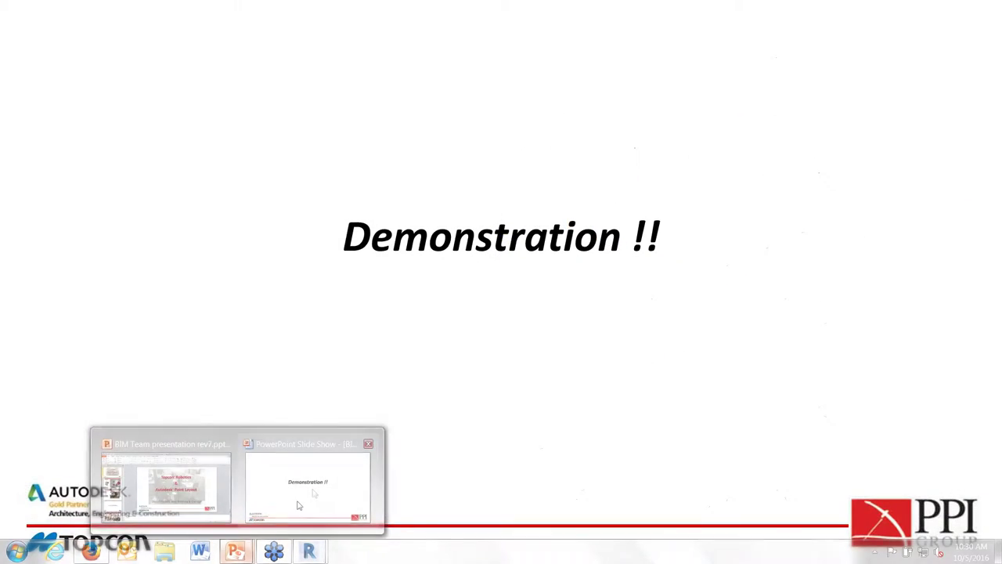
click(399, 377)
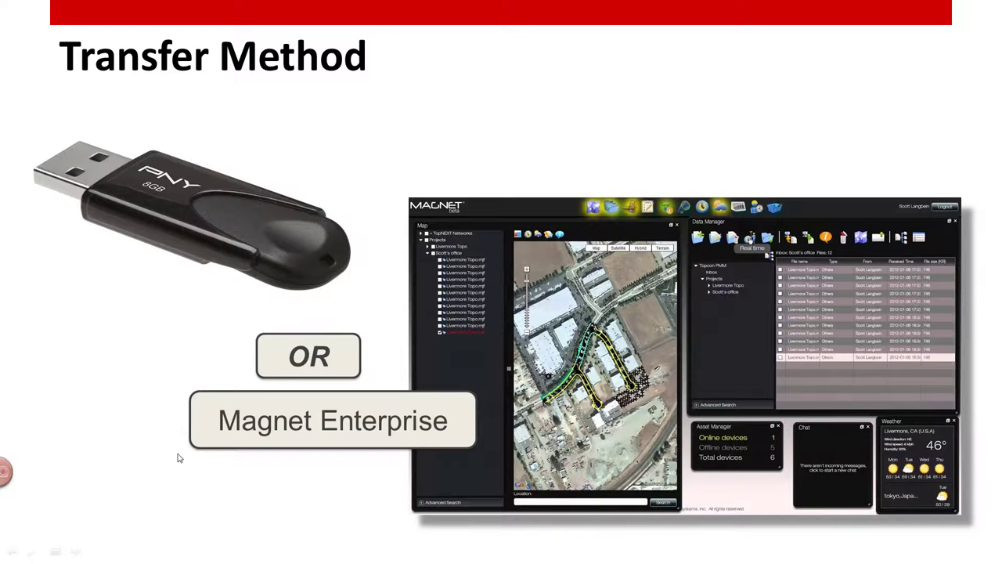
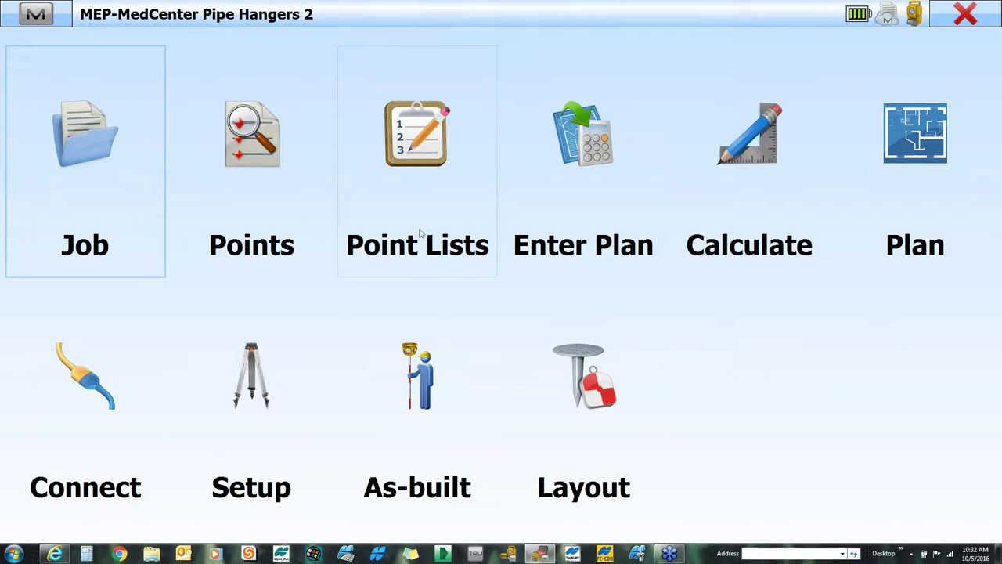
- In the MAGNET field software, open the job exchange with Enterprise
click(120, 192)
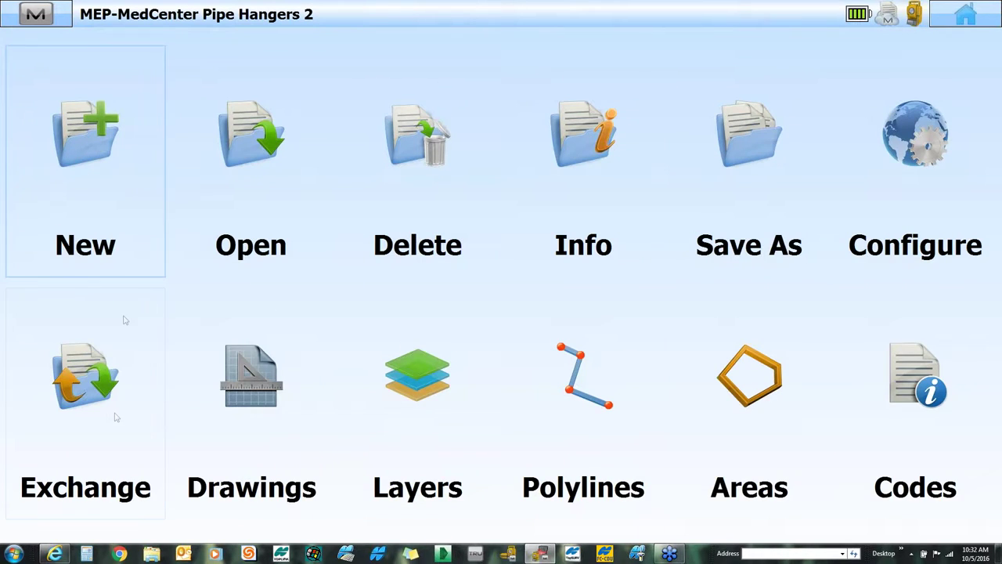
click(108, 417)
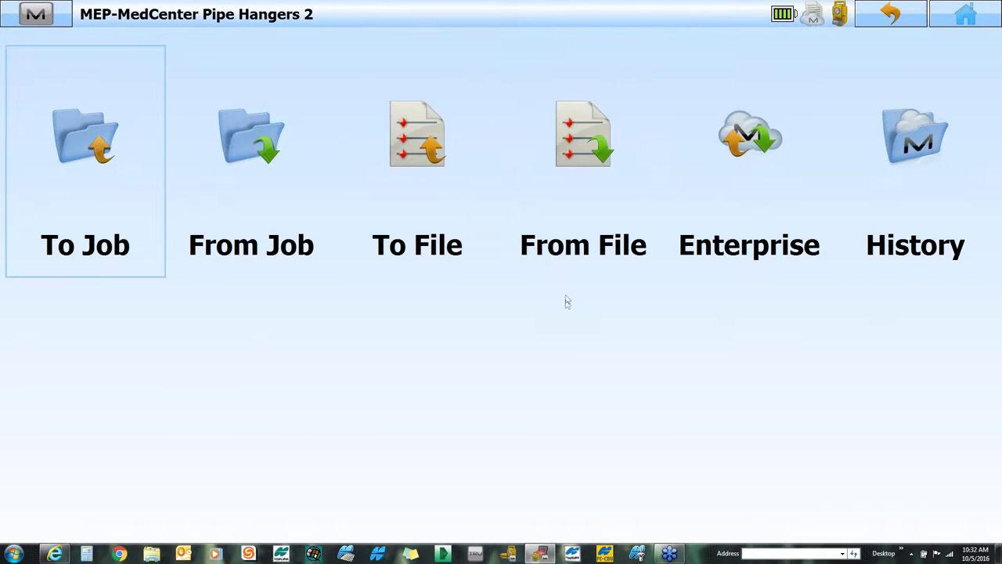
click(754, 114)
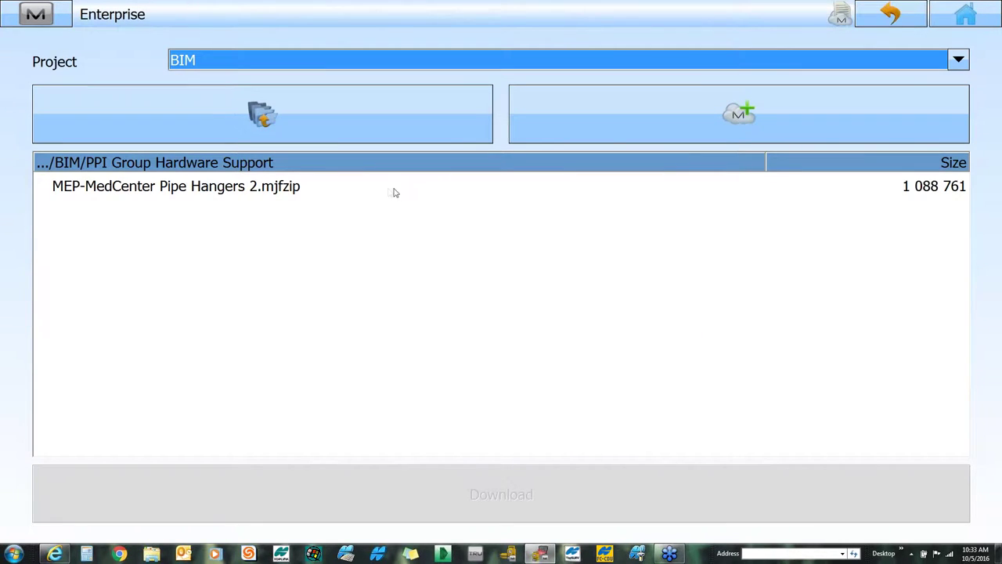
- Browse from the company inbox to BIM/PPI Group Hardware Support, select MEP-MedCenter Pipe Hangers 2.mjfzip, and return to the home screen
click(324, 119)
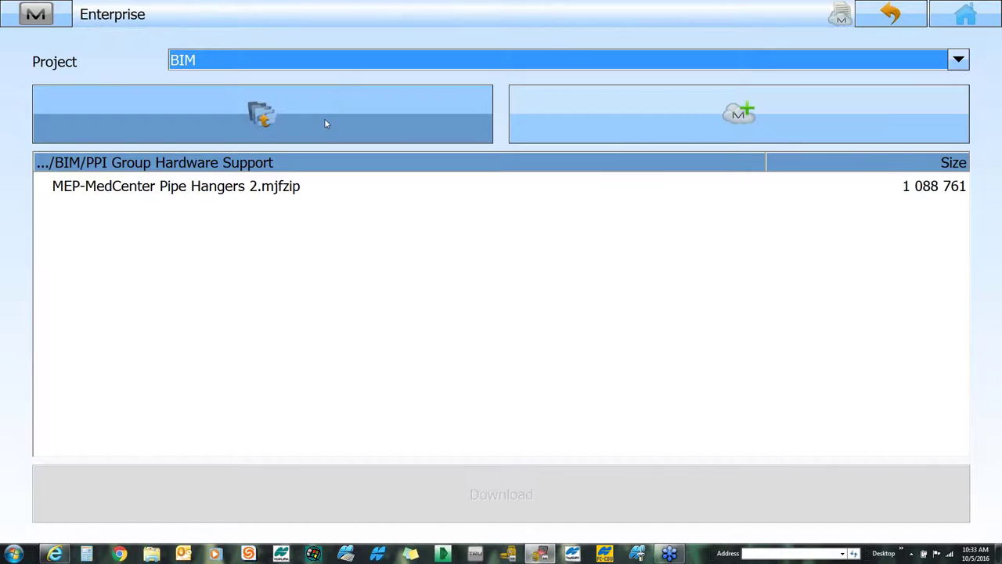
click(316, 121)
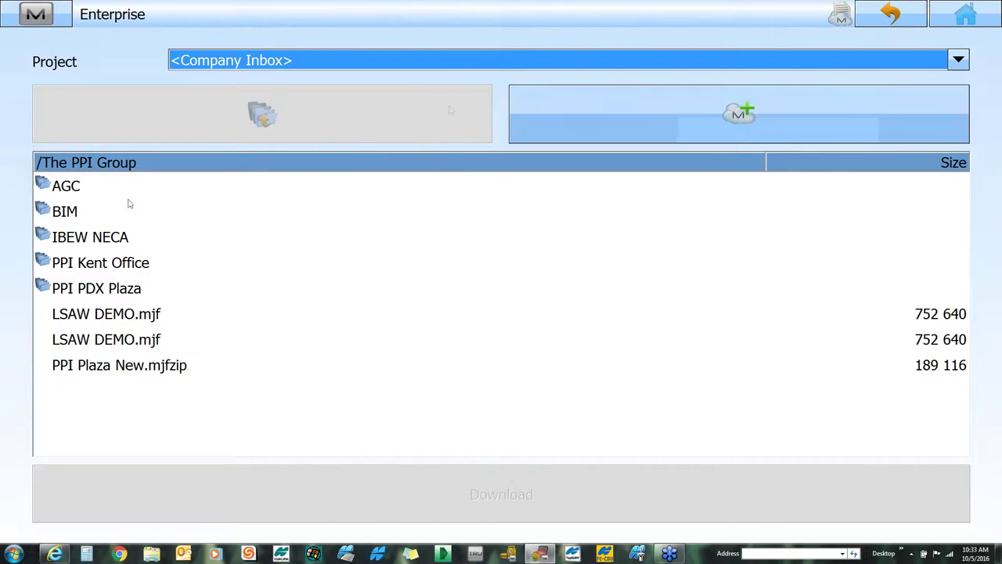
double_click(70, 213)
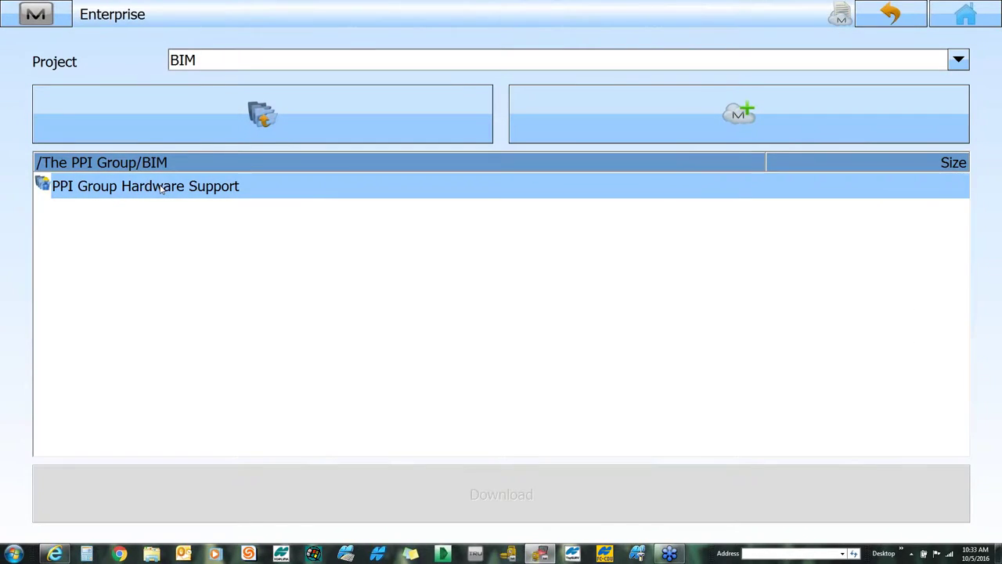
double_click(160, 190)
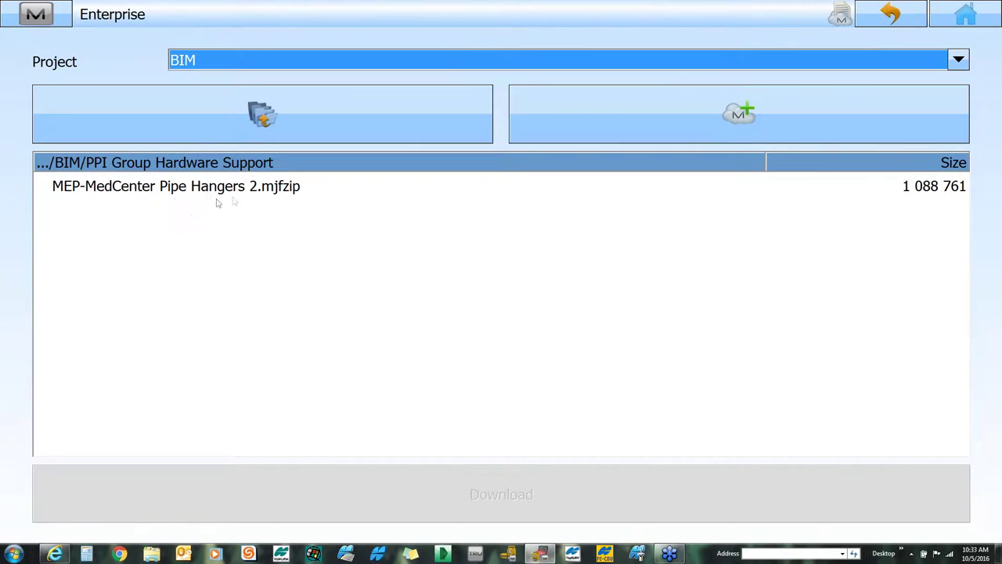
click(219, 189)
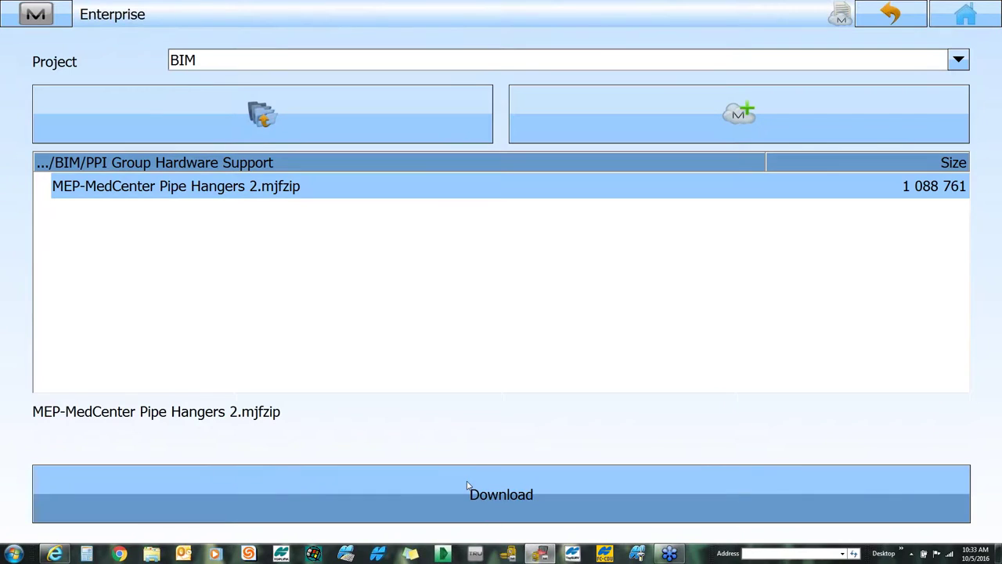
click(968, 15)
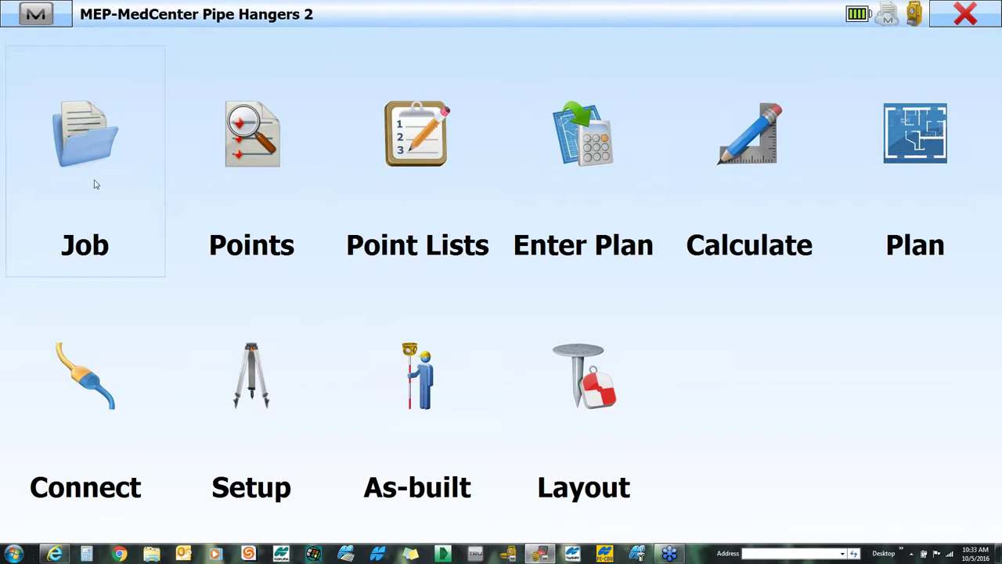
- Look over the available Setup methods for positioning the instrument, and return to the home screen
click(162, 168)
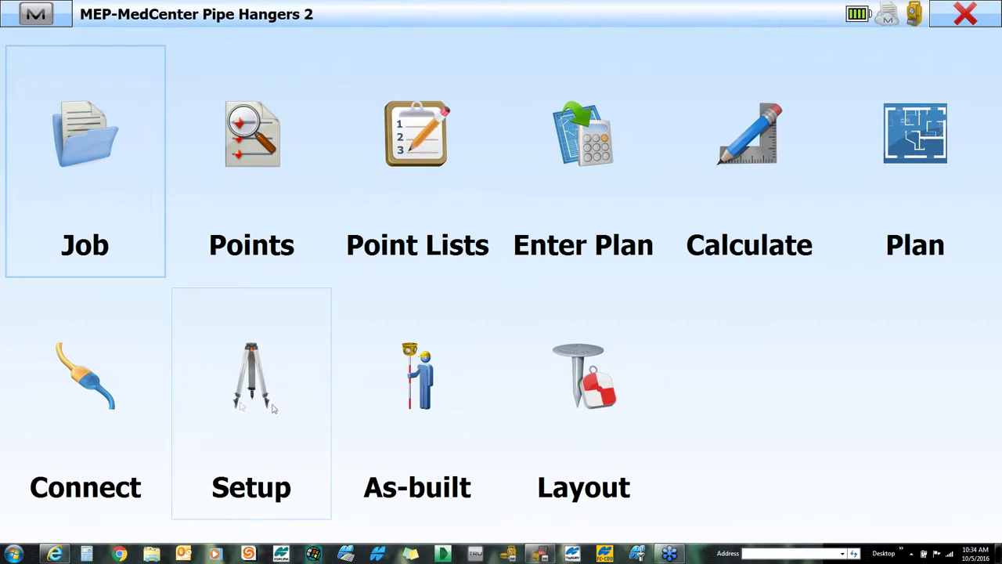
click(268, 401)
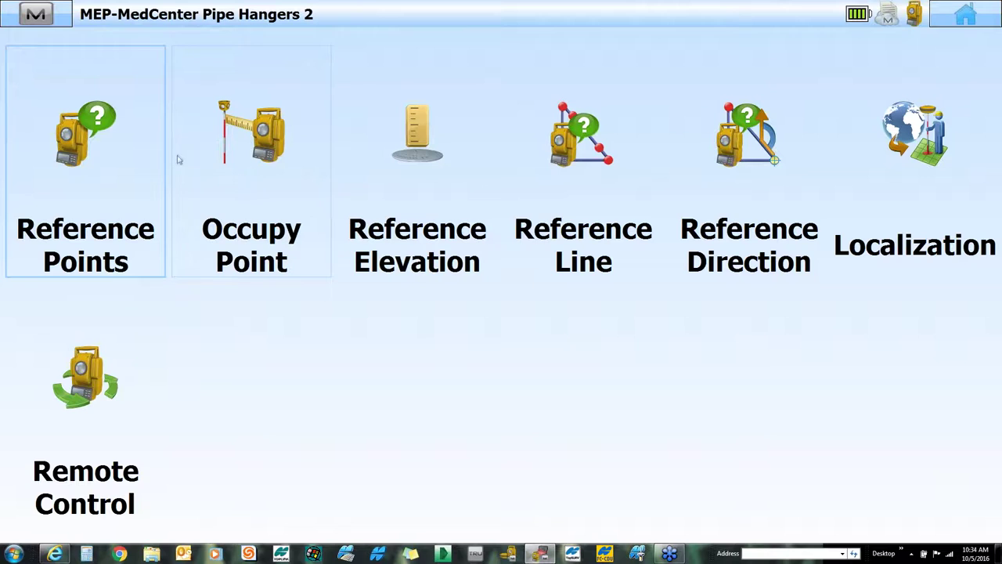
click(975, 24)
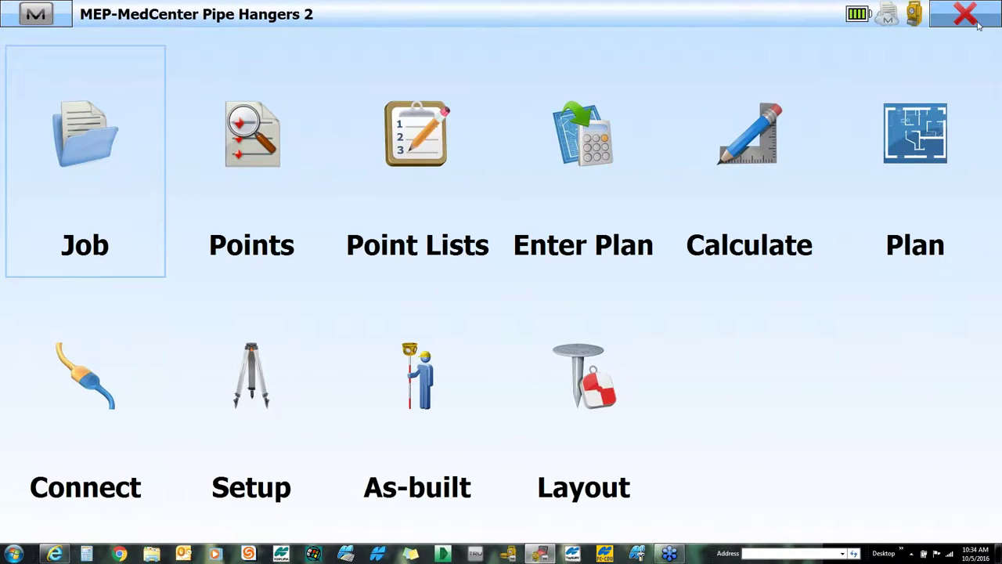
- Open the plan and examine the instrument position at point 1 and the surrounding pipe hanger points
click(907, 151)
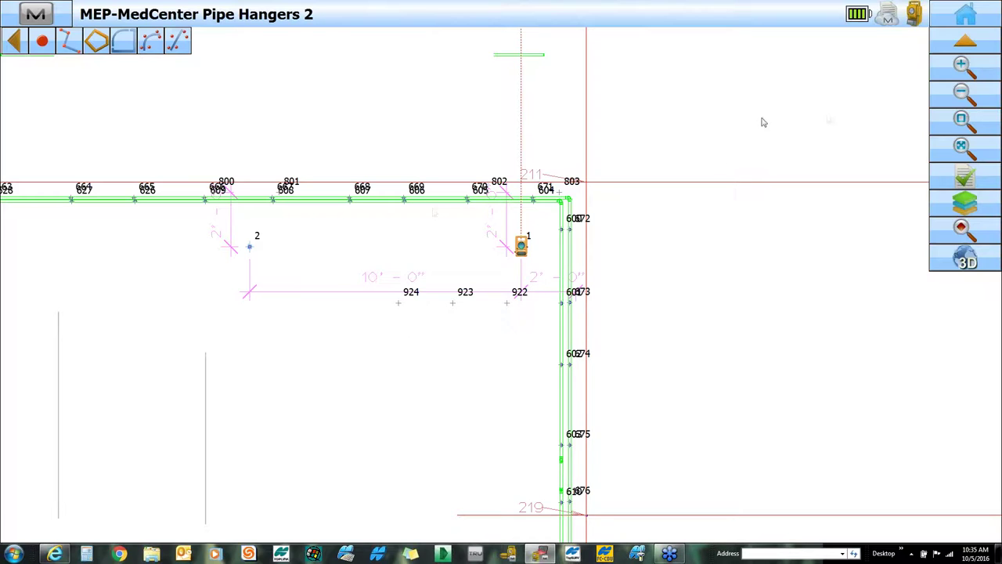
click(991, 6)
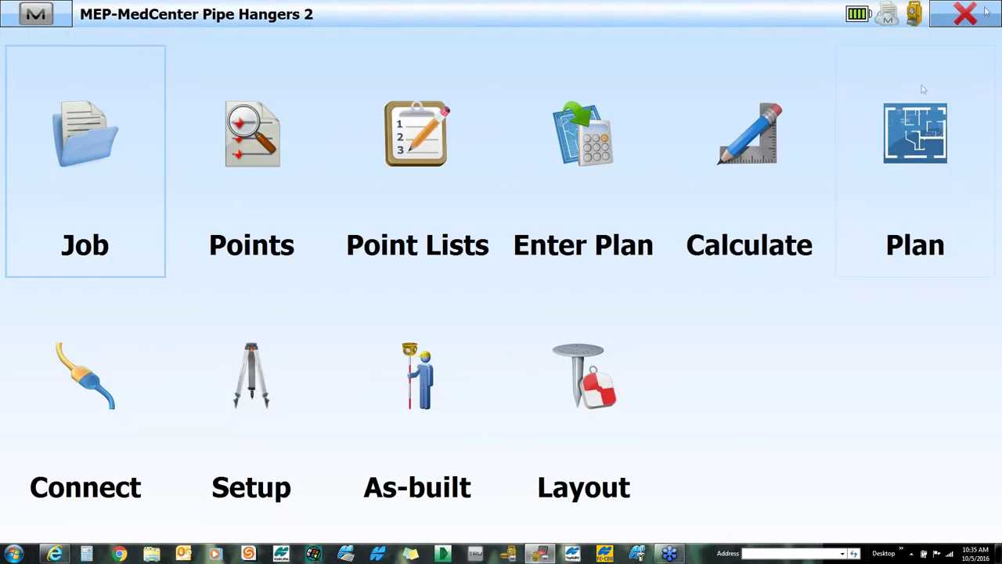
click(908, 145)
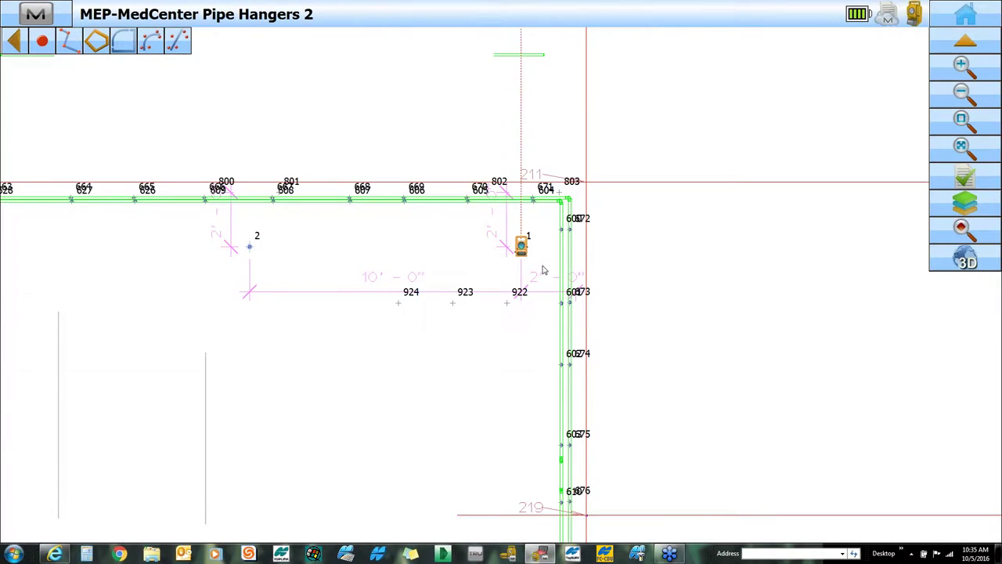
scroll(544, 270, up, 3)
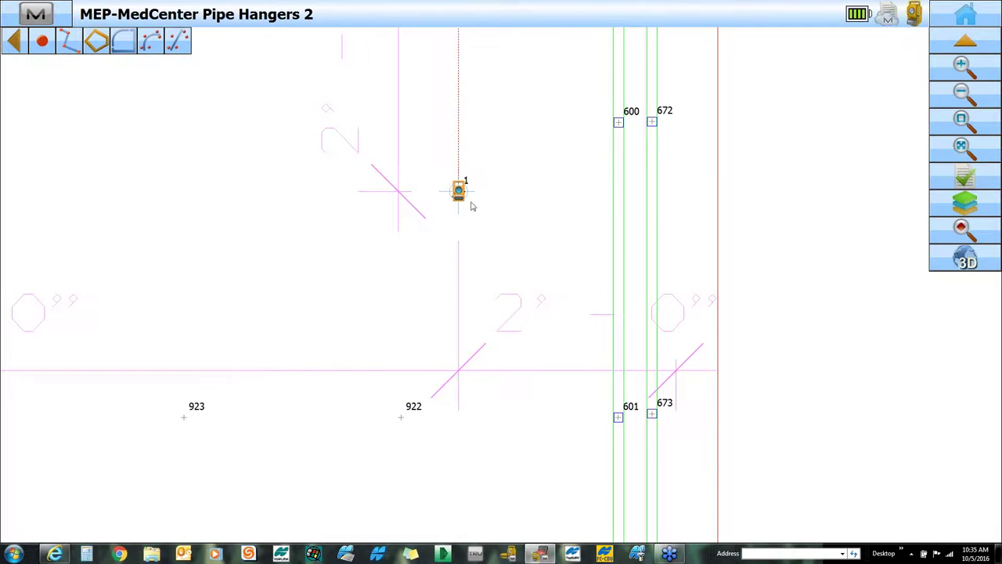
scroll(549, 186, down, 1)
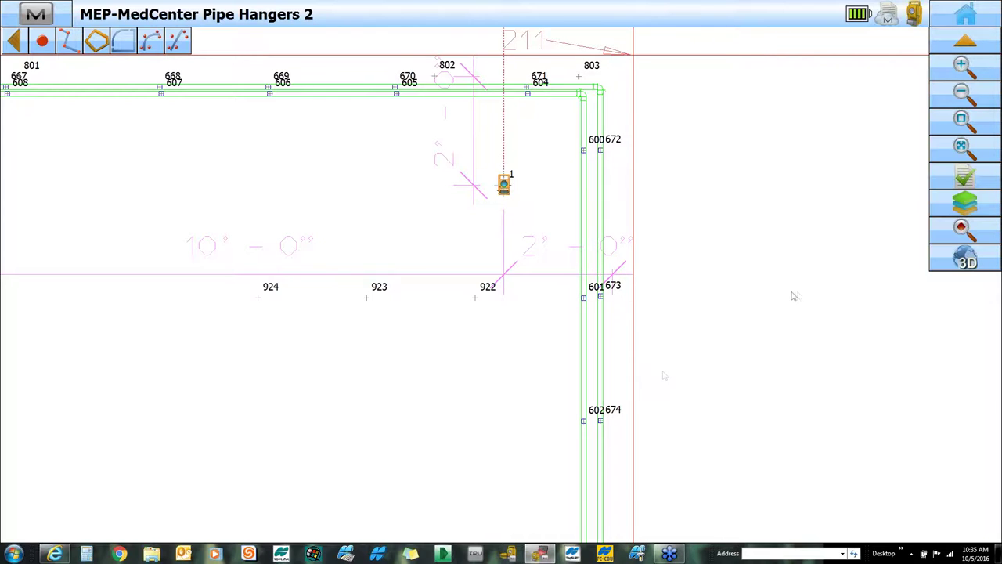
scroll(653, 306, down, 2)
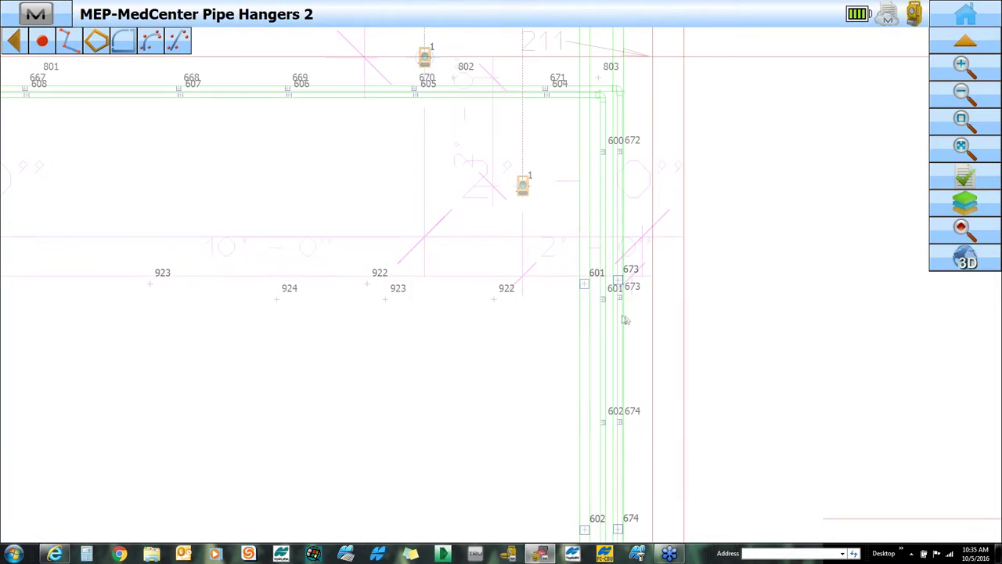
- Turn on the MEP-MedCenter Pipe Hangers2 drawing in the plan properties and apply it
click(965, 177)
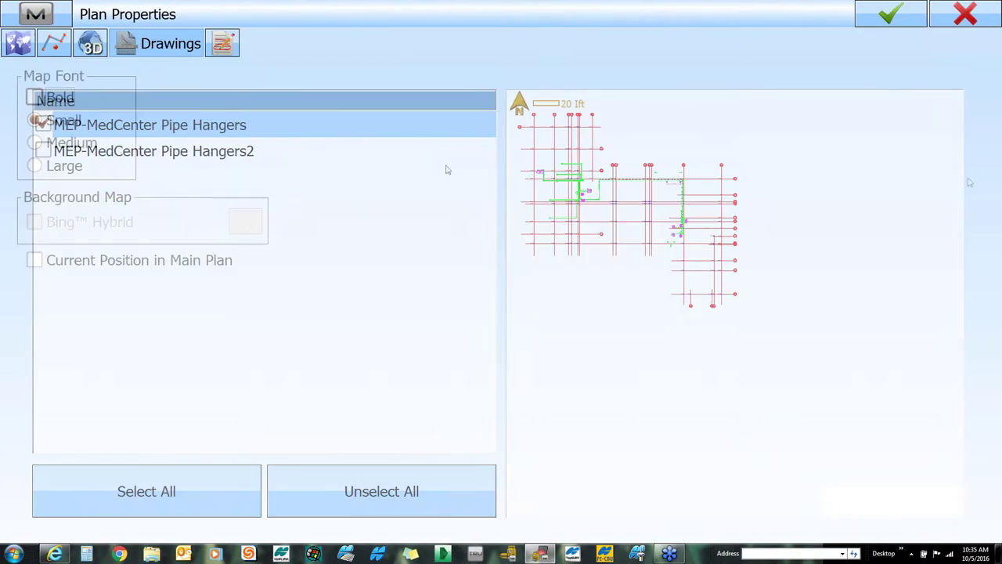
click(43, 153)
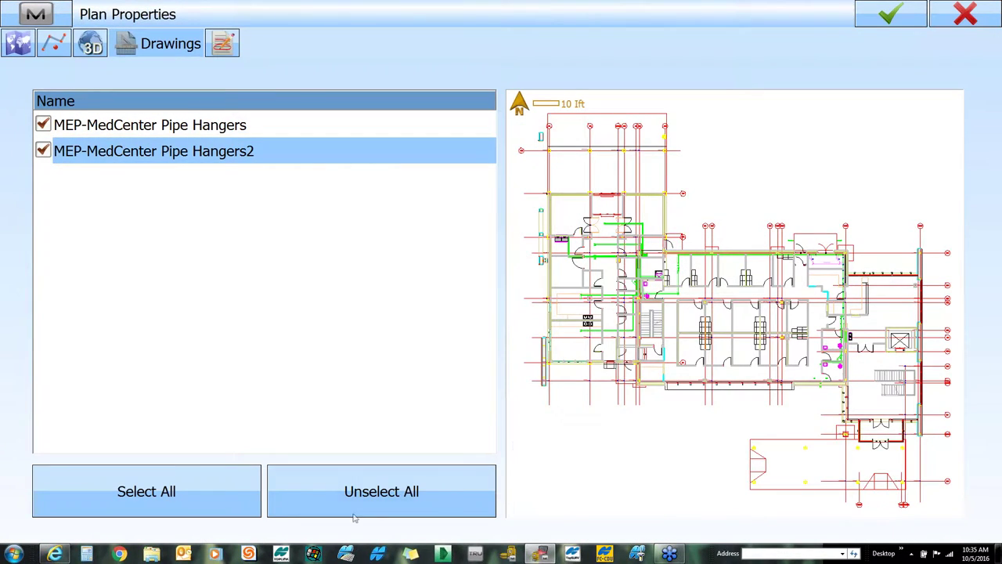
click(892, 15)
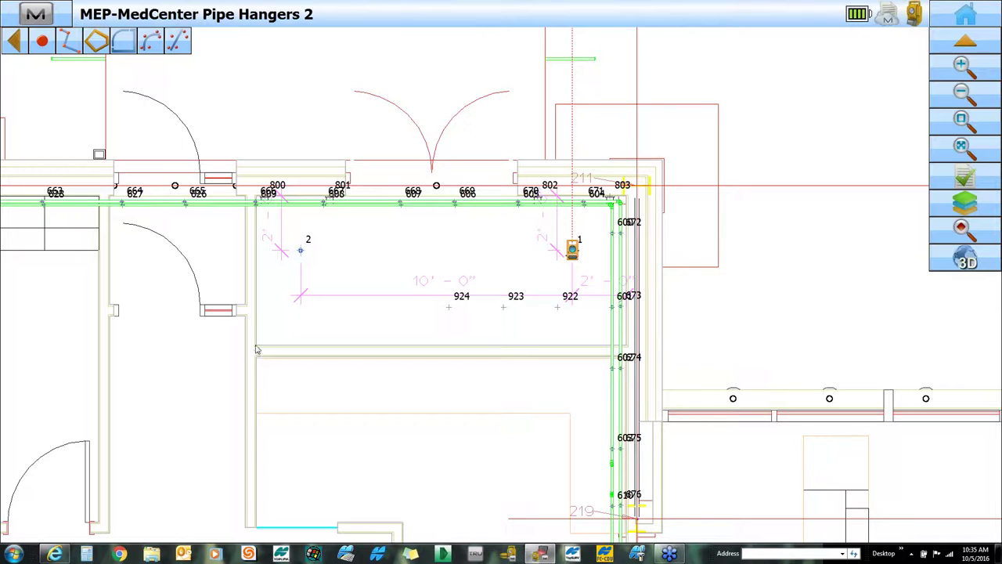
- Create a point on the inside wall corner below and to the left of point 2 in the plan
scroll(251, 317, up, 3)
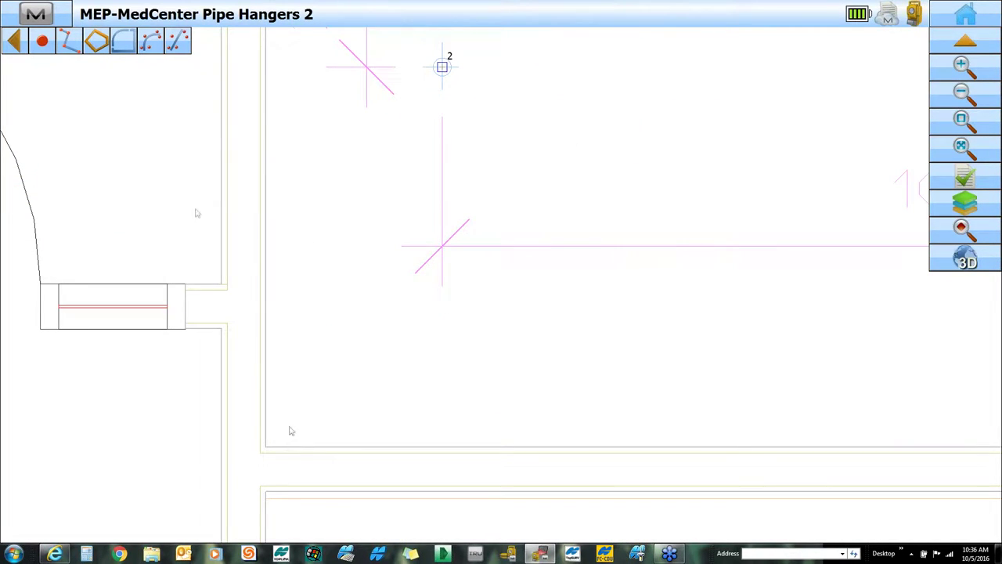
click(47, 45)
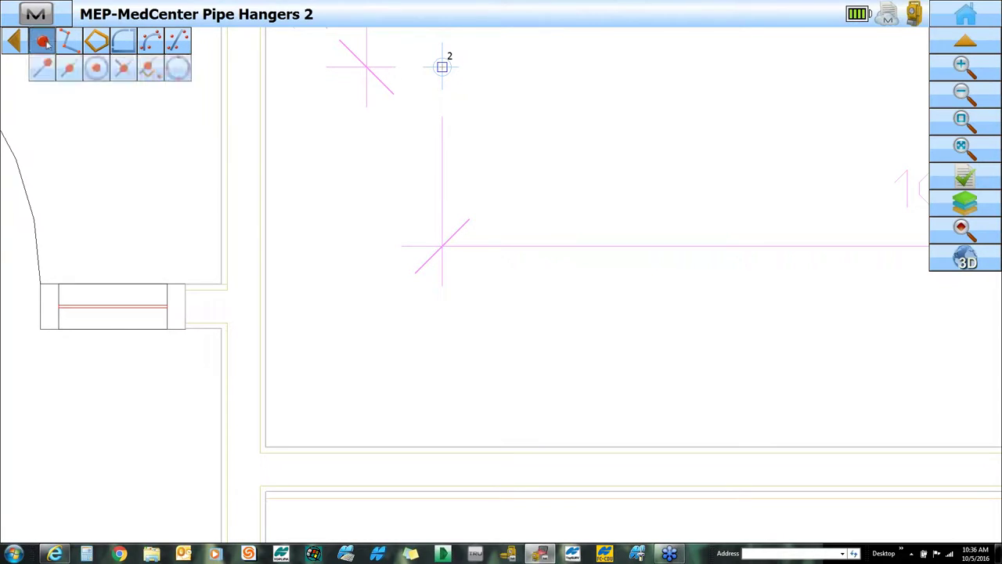
click(267, 446)
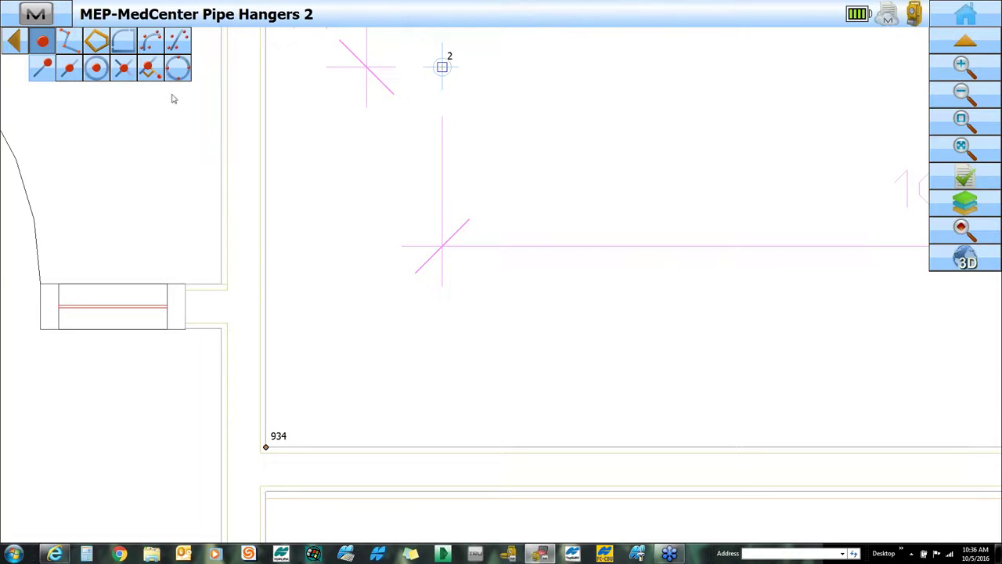
scroll(389, 257, down, 3)
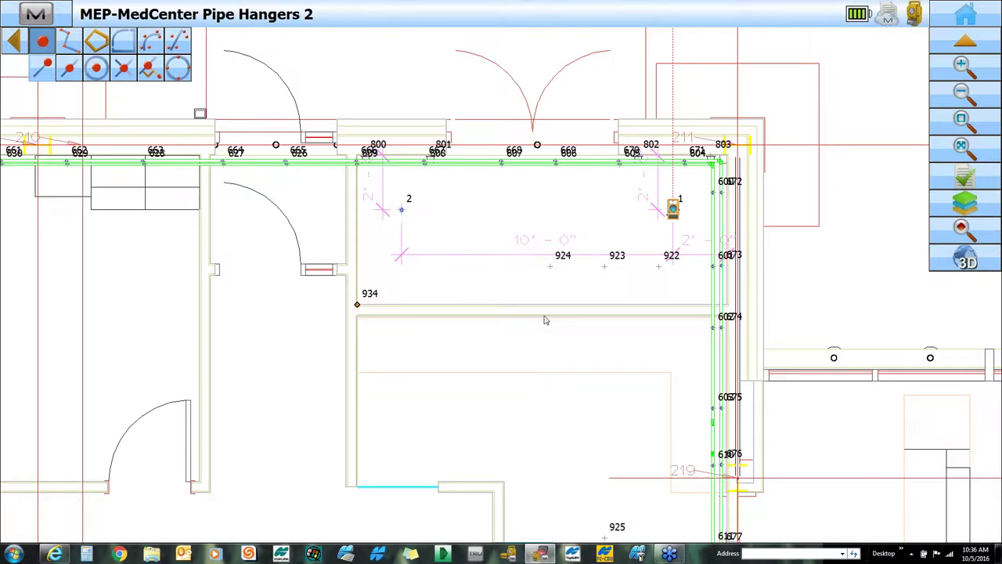
scroll(454, 293, up, 3)
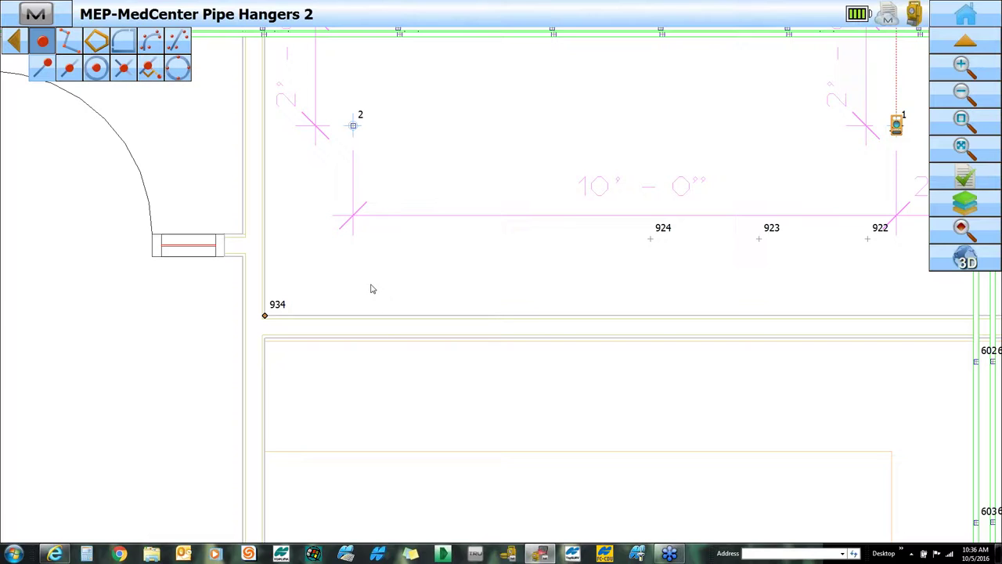
- Leave the plan to look over the Layout options, and return to the home screen
click(965, 11)
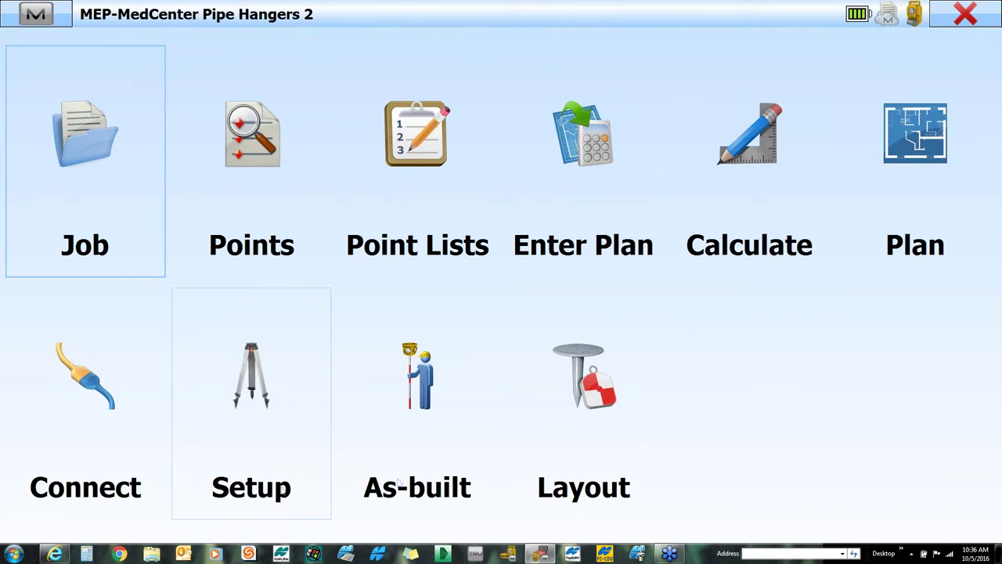
click(595, 414)
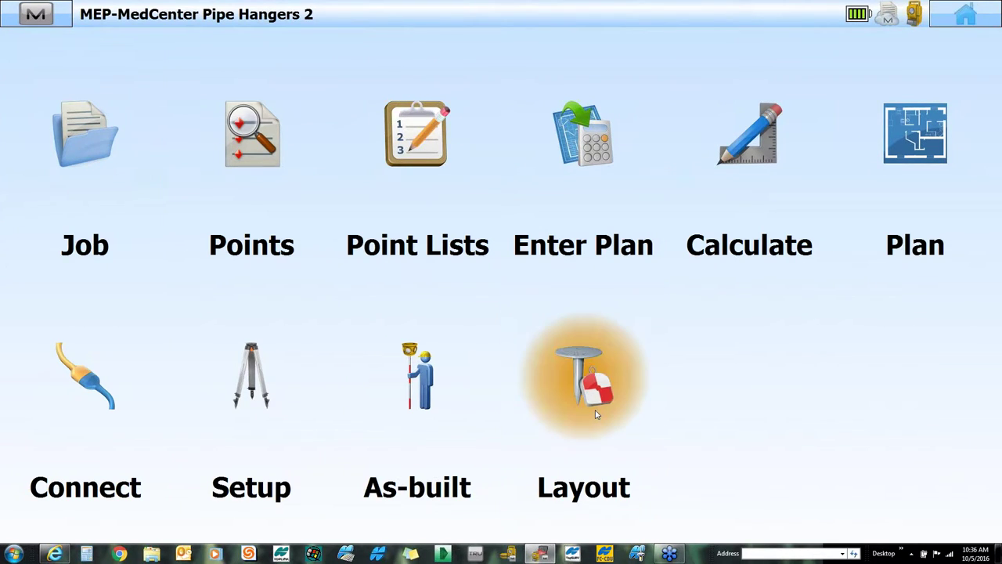
click(961, 17)
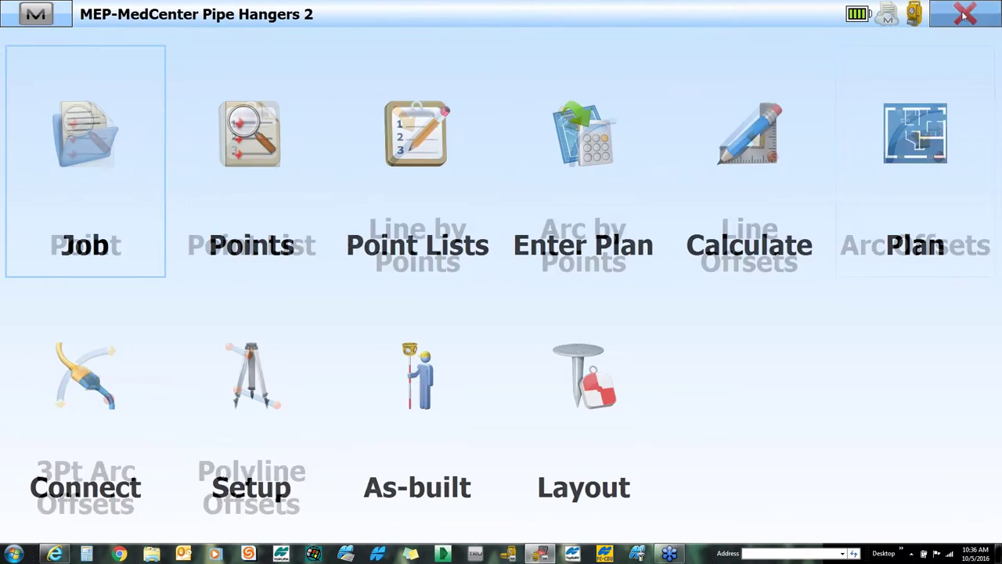
- In the plan, create points along the upper line of the frame left of point 934, dividing it into 5 segments along the tangent
click(931, 137)
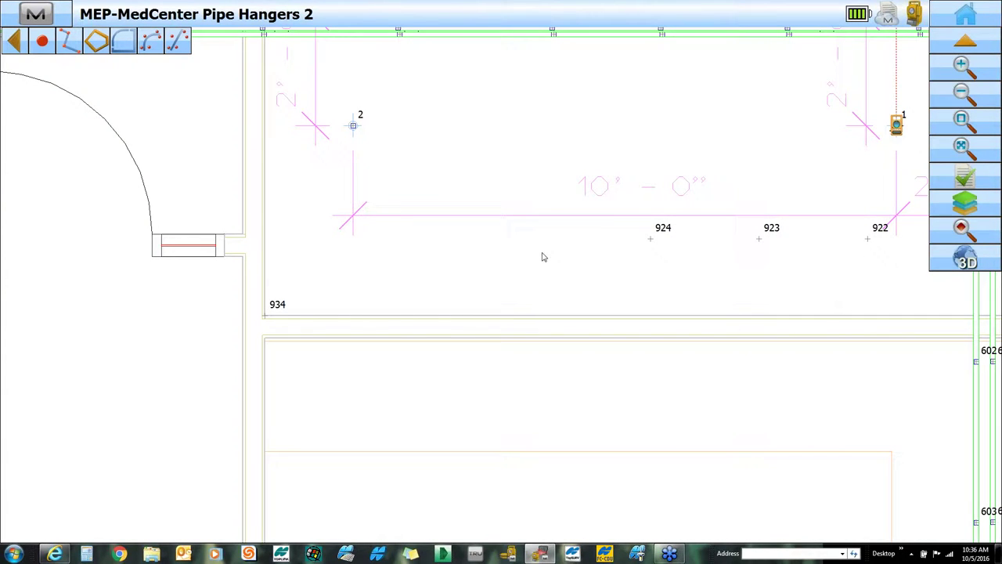
click(205, 237)
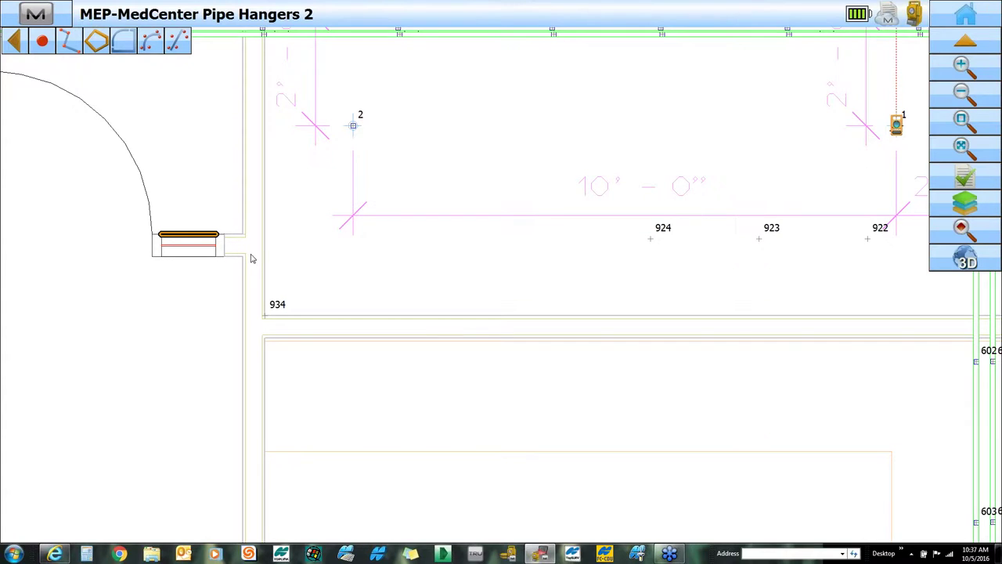
scroll(250, 259, up, 2)
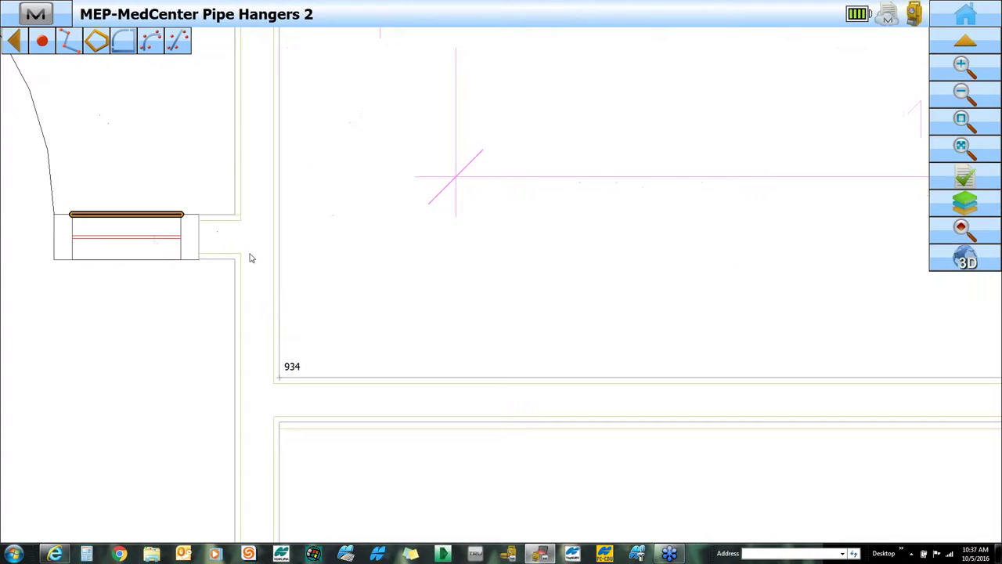
right_click(145, 219)
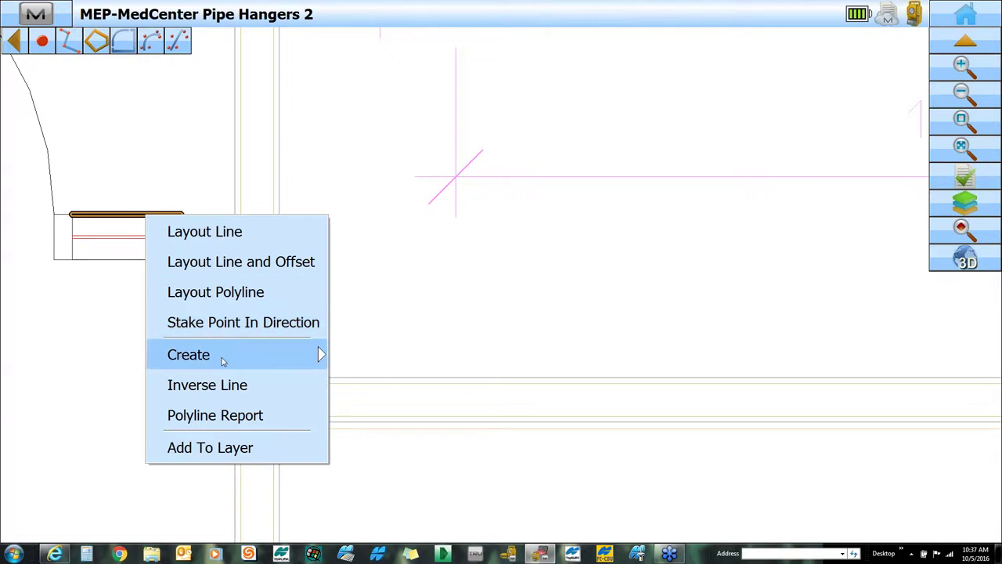
mouse_move(226, 357)
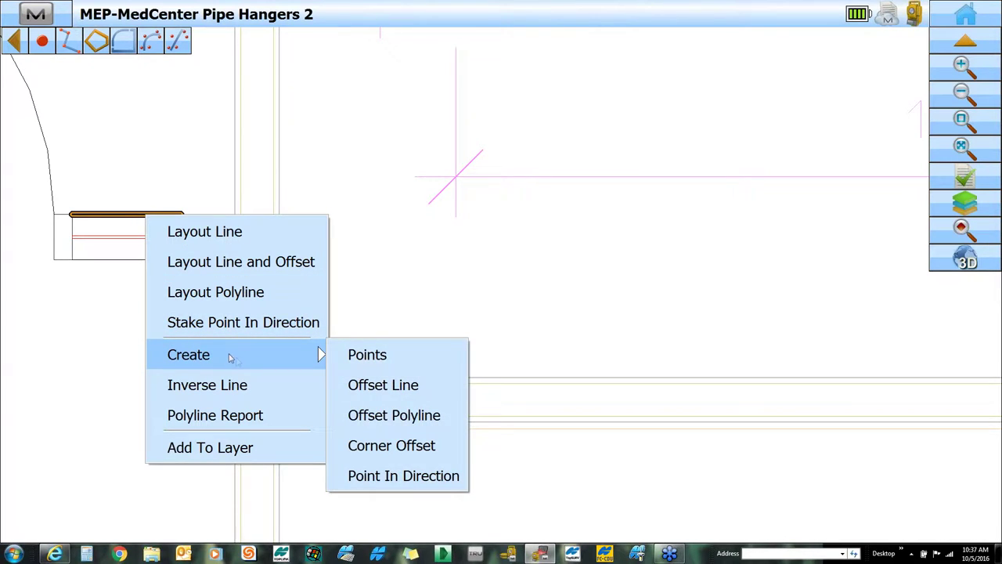
click(364, 355)
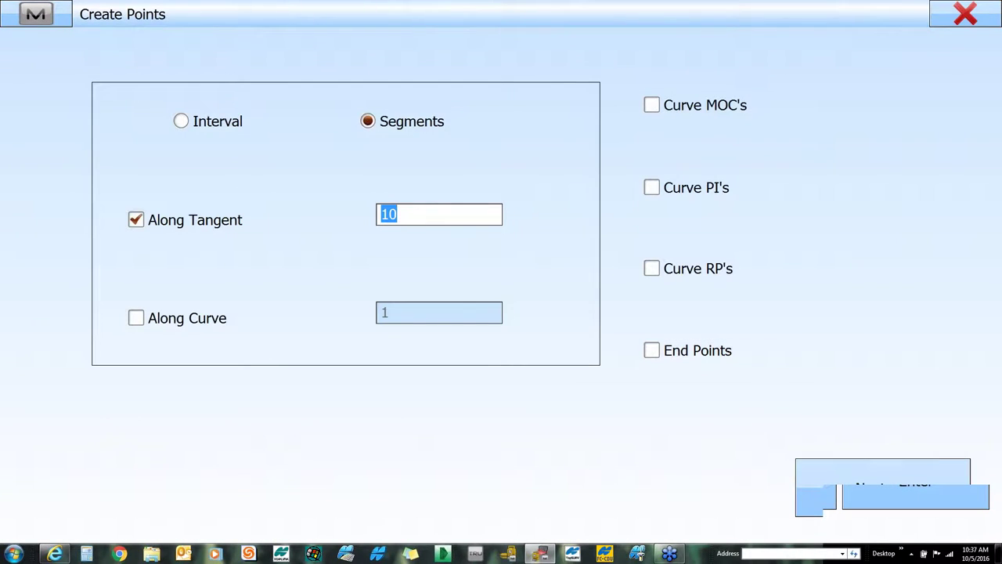
click(423, 219)
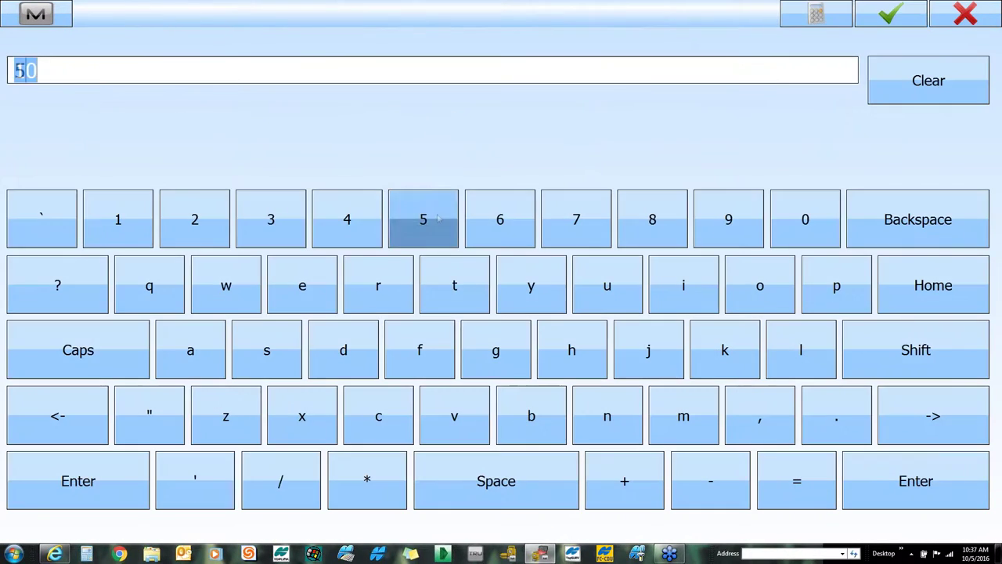
click(890, 17)
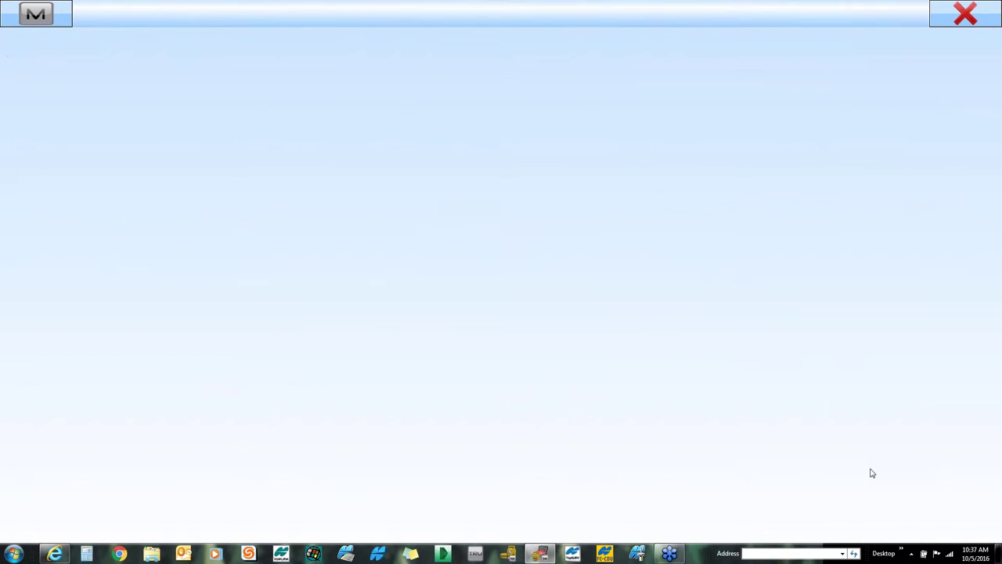
click(882, 20)
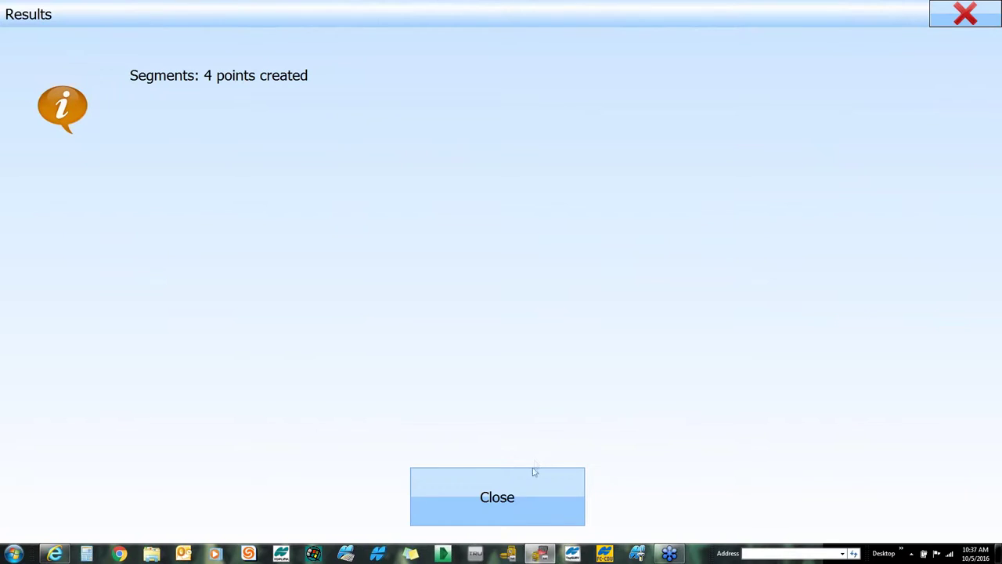
click(527, 483)
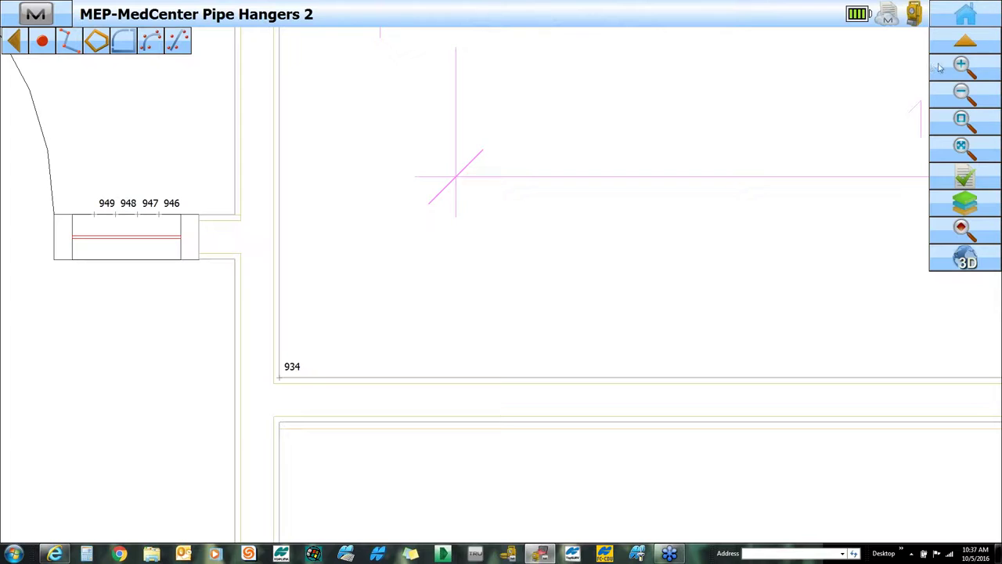
- Open Enter Plan and choose point 934, at the inside wall corner, as the start of a new line
click(964, 18)
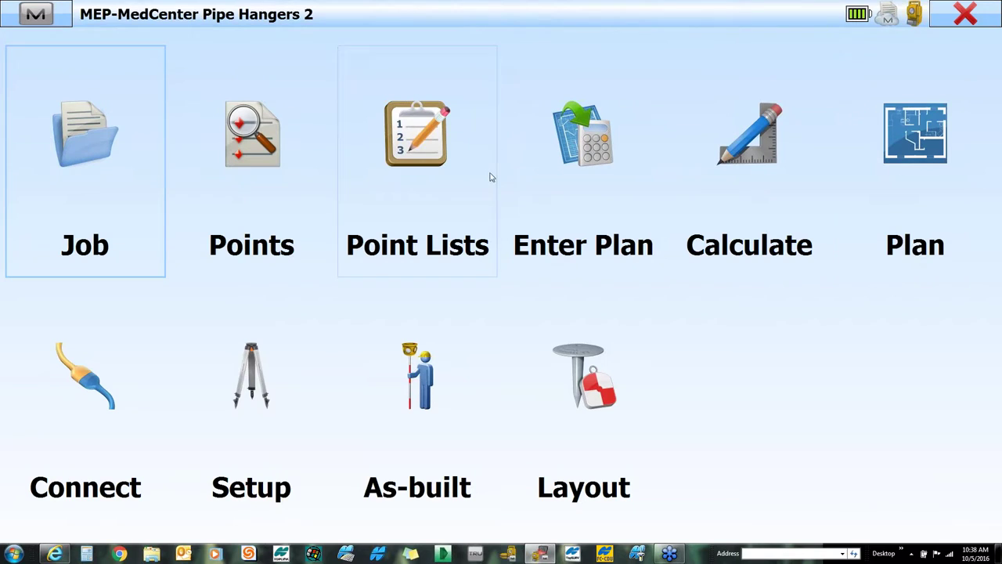
click(580, 137)
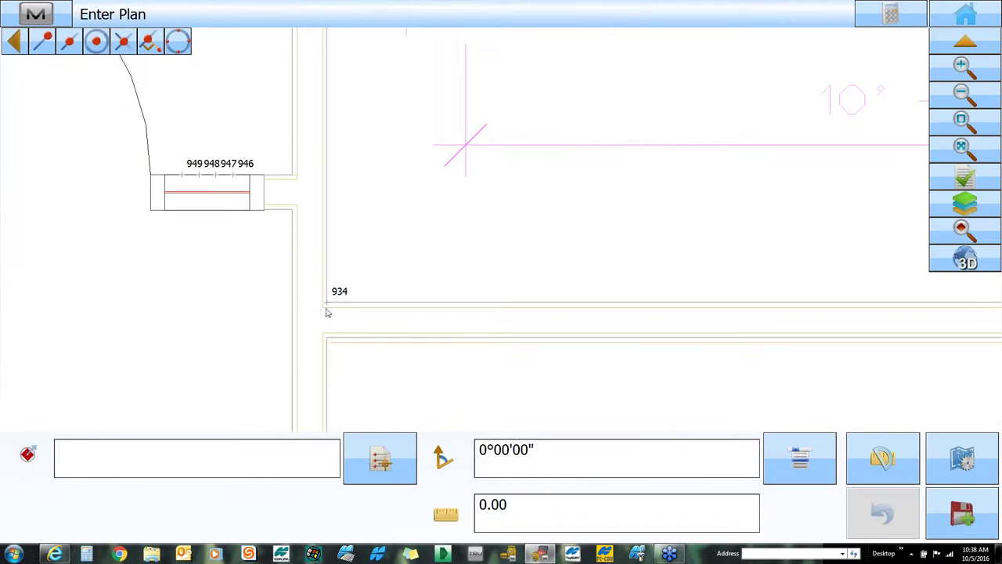
click(328, 304)
click(412, 223)
click(547, 443)
click(194, 220)
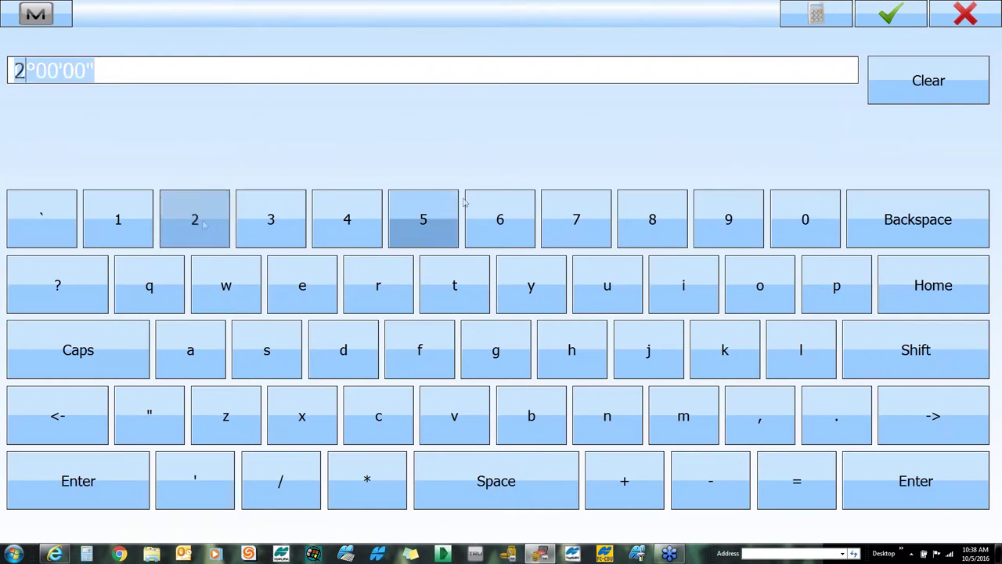
click(892, 16)
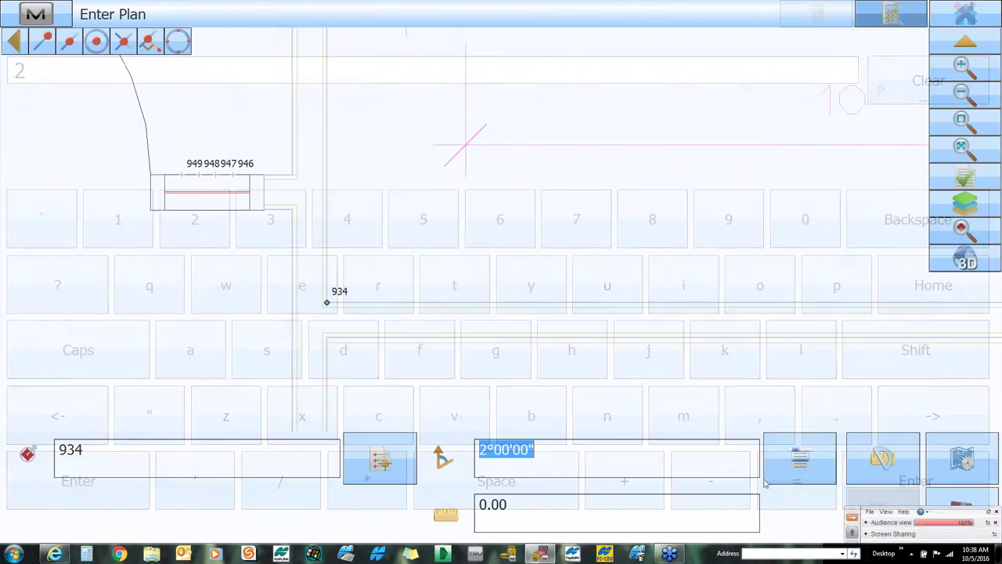
text(45)
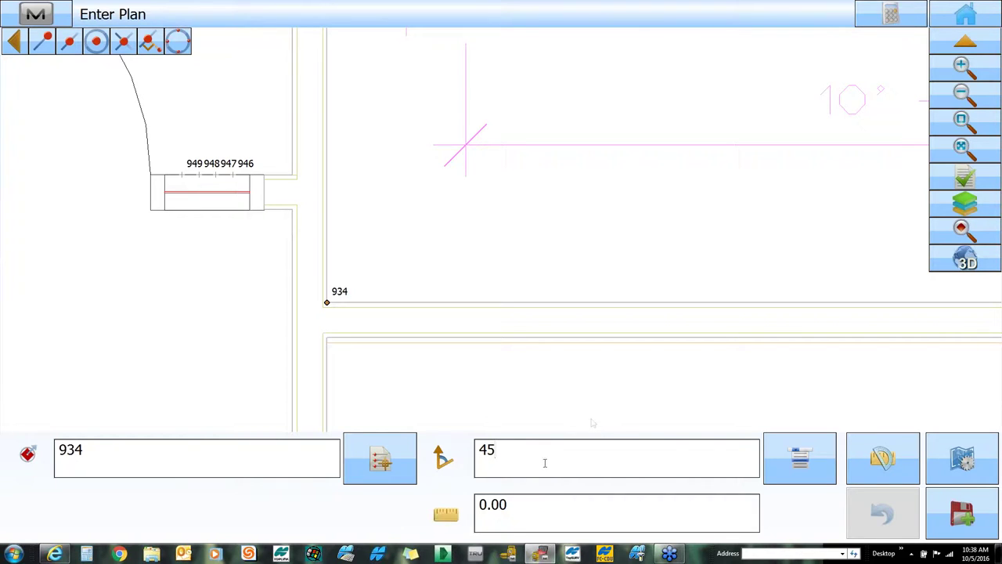
key(BackSpace)
key(BackSpace)
text(2)
click(525, 510)
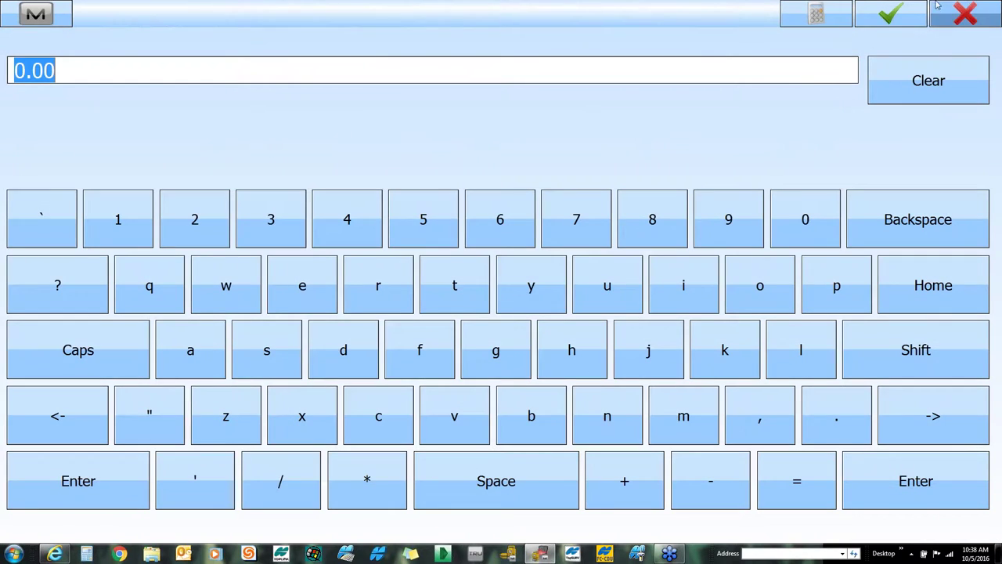
click(963, 16)
- Set the direction to 45°00'00" and the distance to 2.00 from point 934, and store the line segment
click(529, 468)
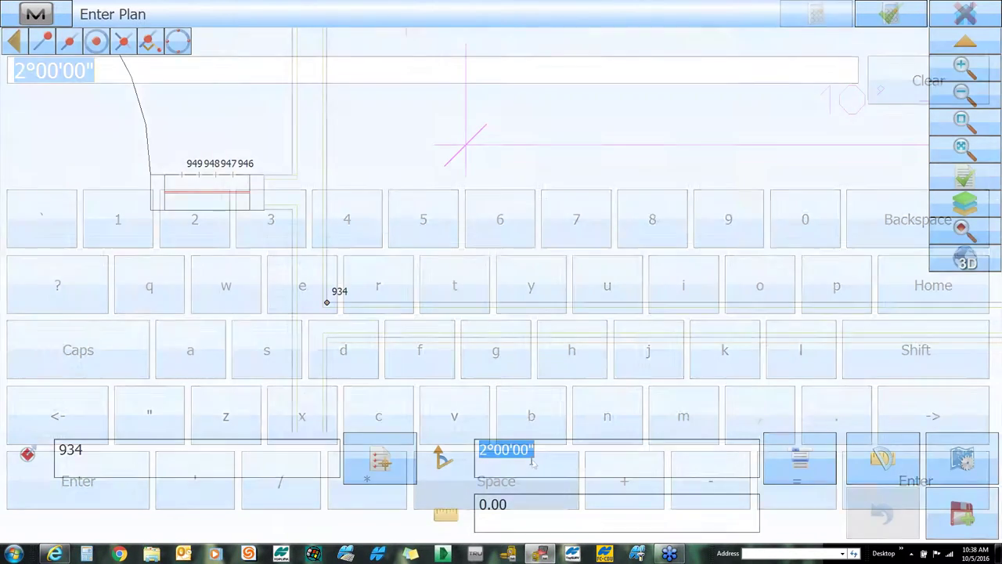
text(45)
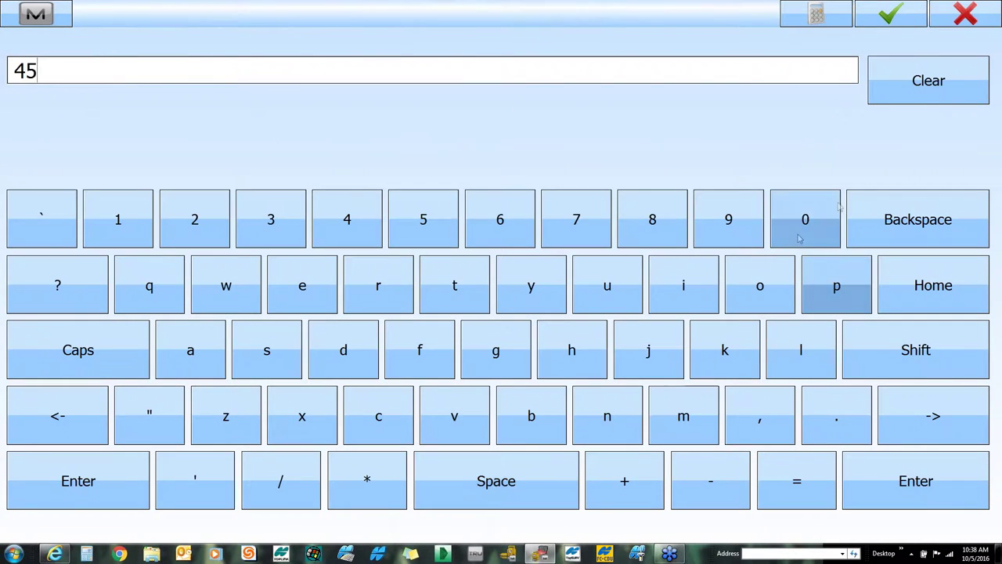
click(891, 15)
click(555, 502)
text(2)
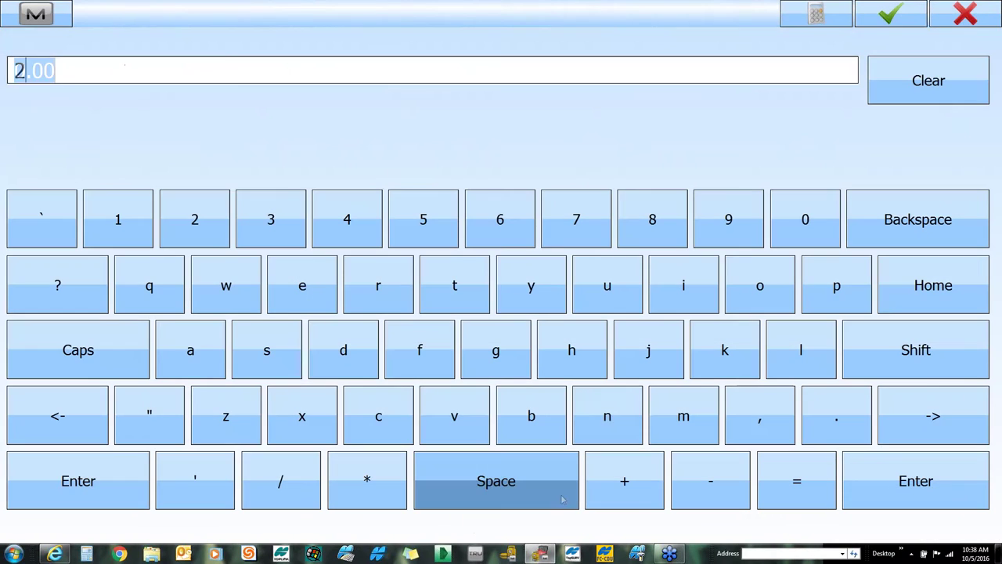
click(906, 20)
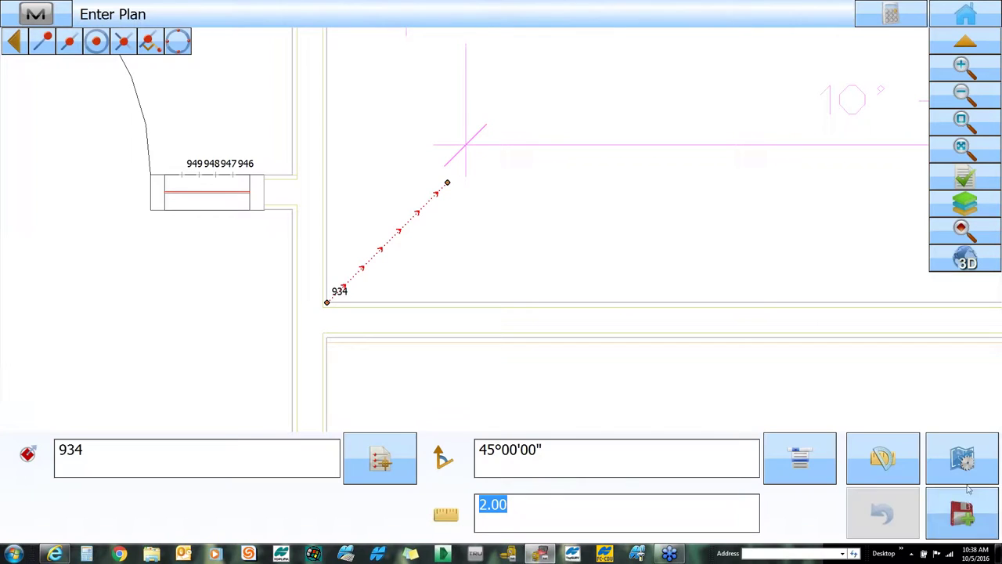
click(971, 502)
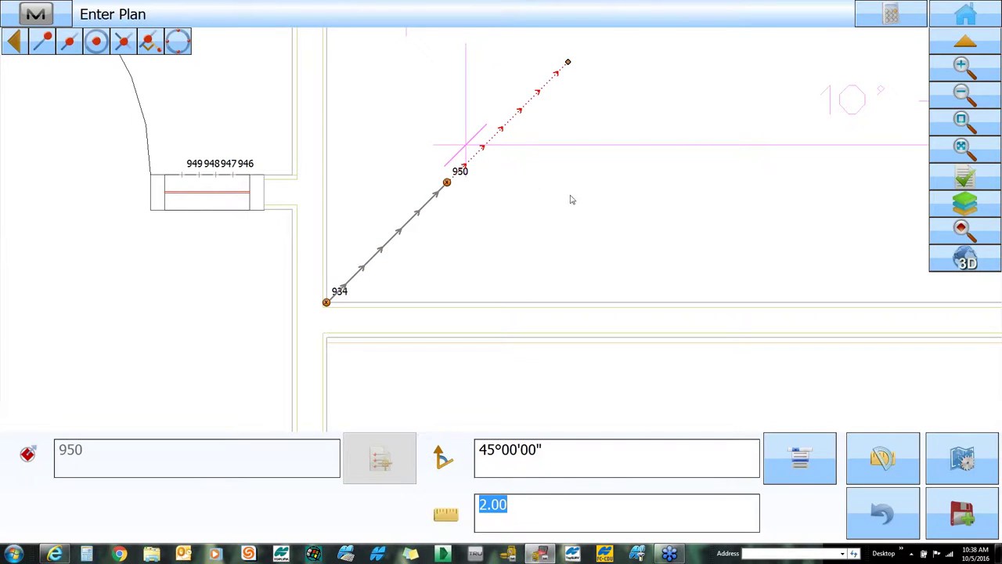
- Store a second 2.00 segment turned +45°00'00" from the end of the first one, and return to the home screen
click(799, 458)
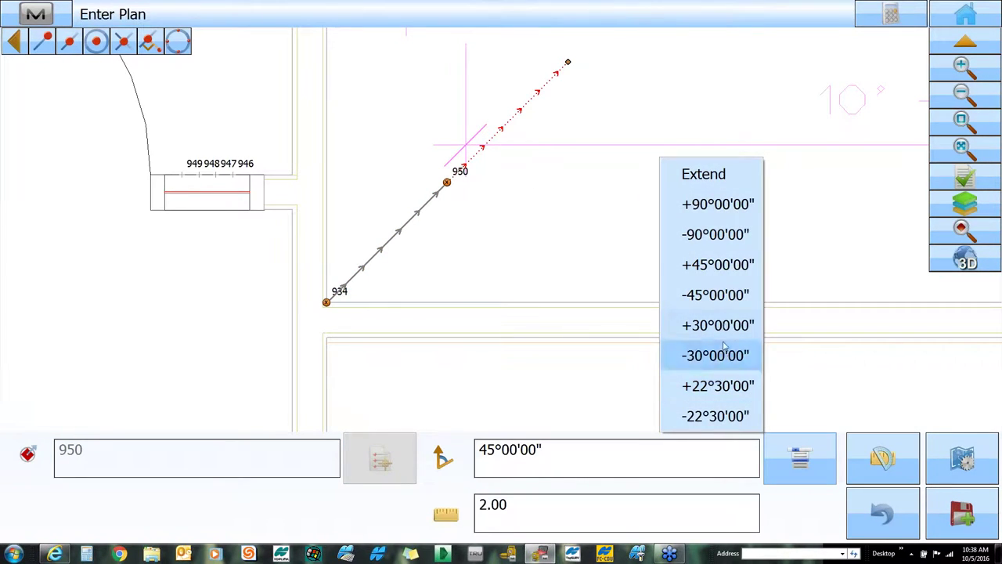
click(723, 270)
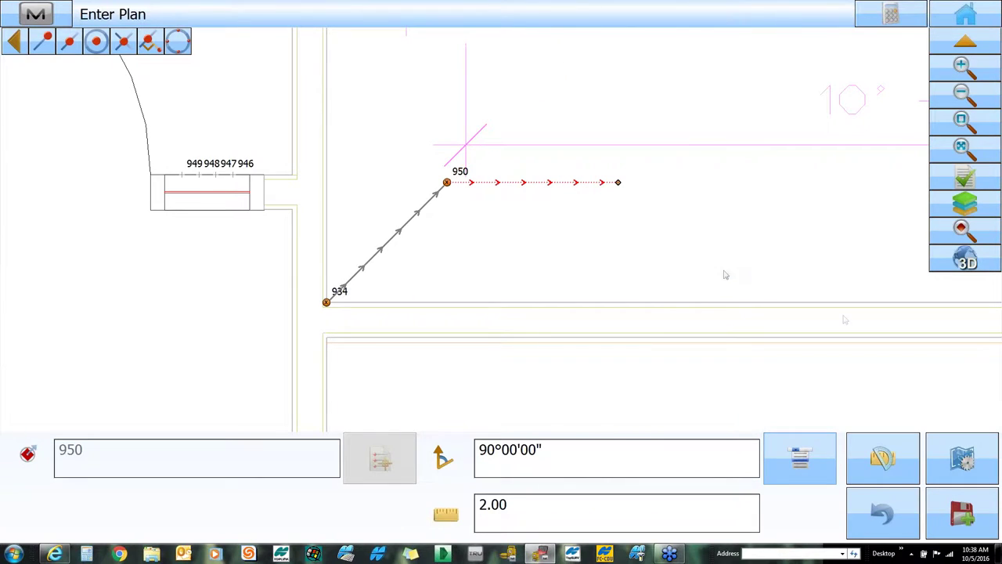
click(962, 513)
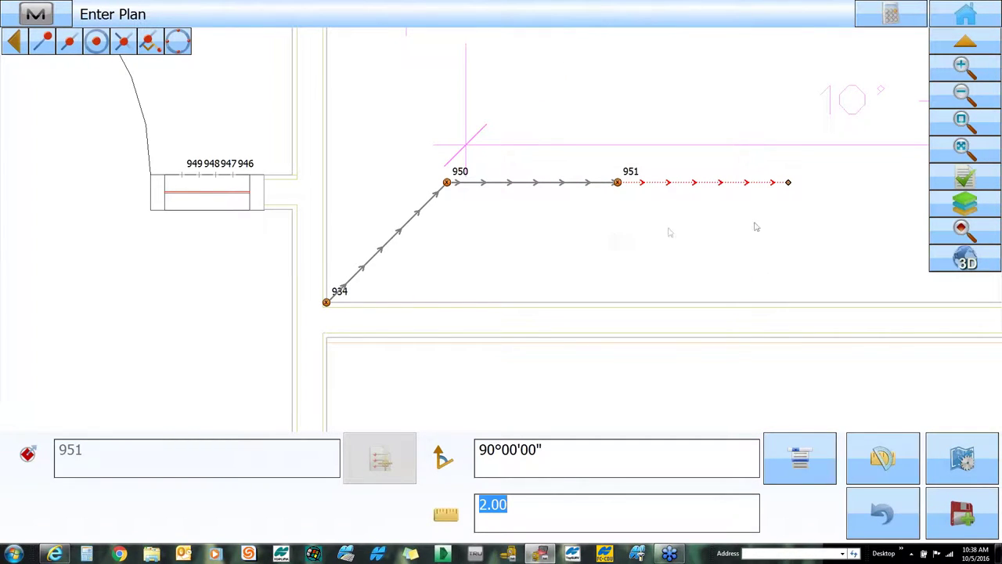
click(971, 11)
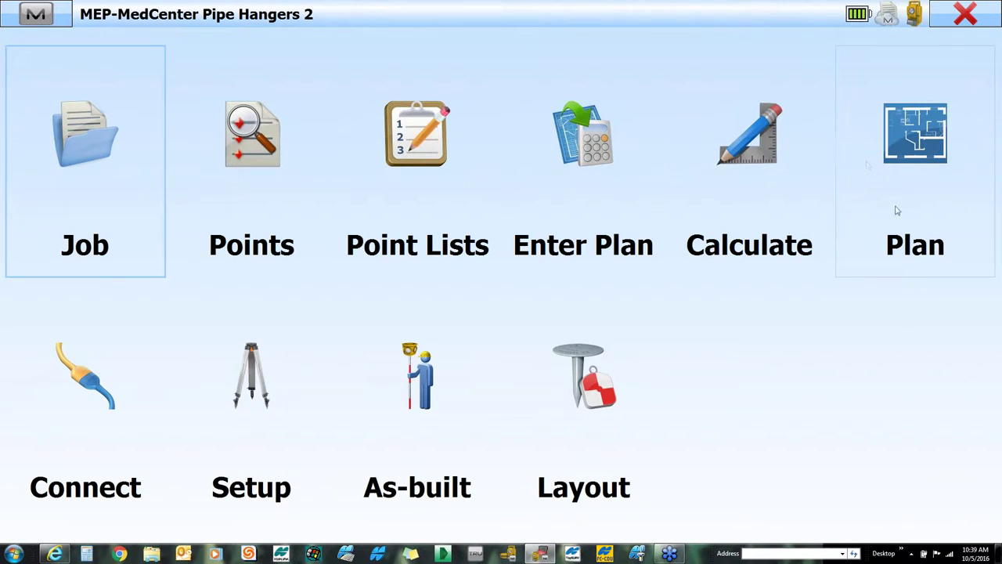
- Start a point layout using the nearest-point option and lock the total station onto the prism
click(580, 430)
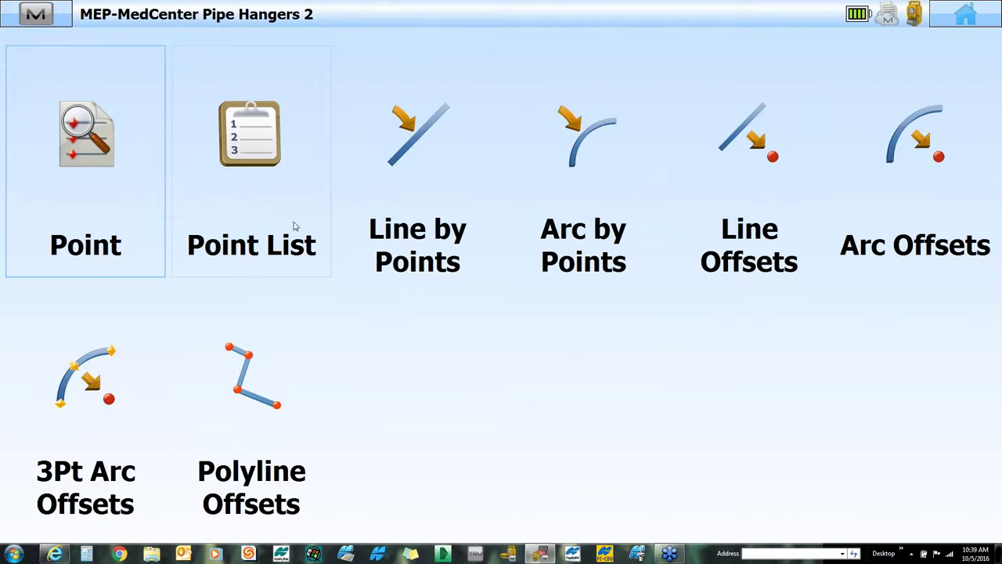
click(122, 193)
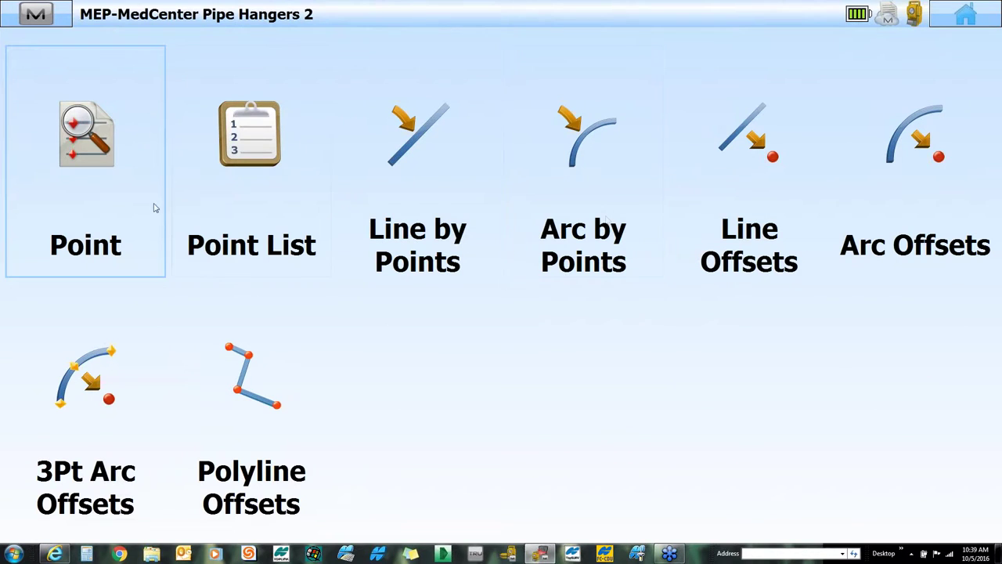
click(98, 162)
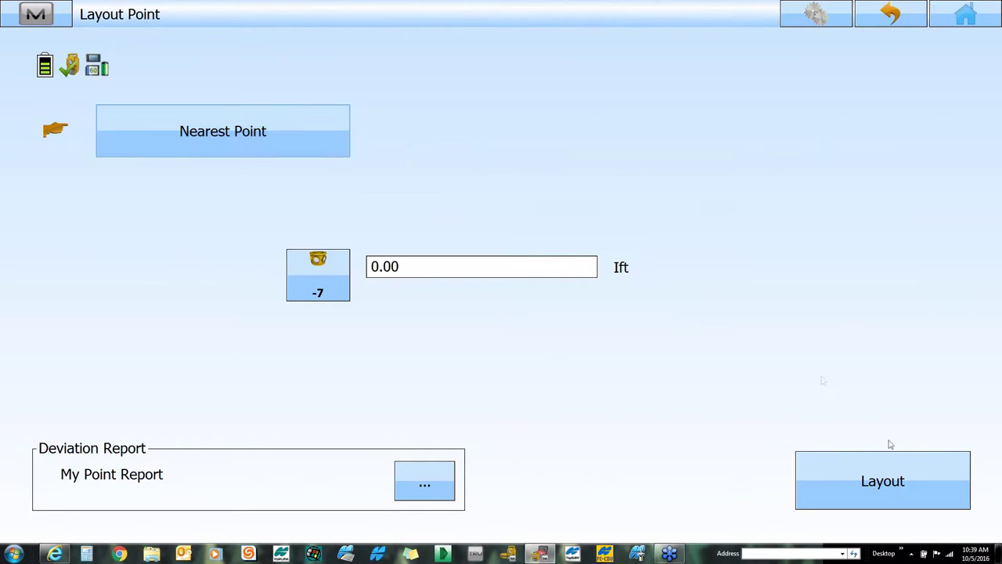
click(889, 486)
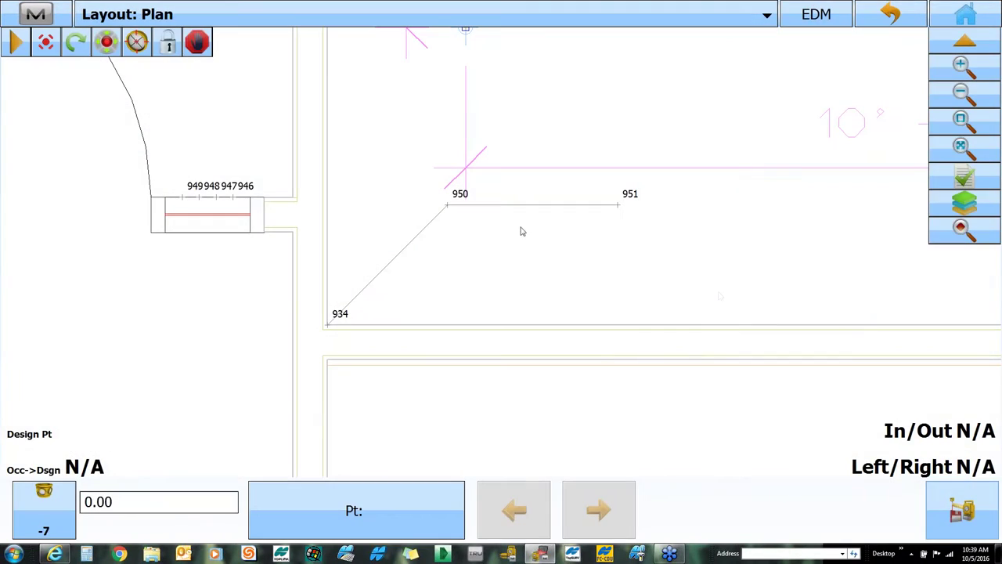
click(967, 93)
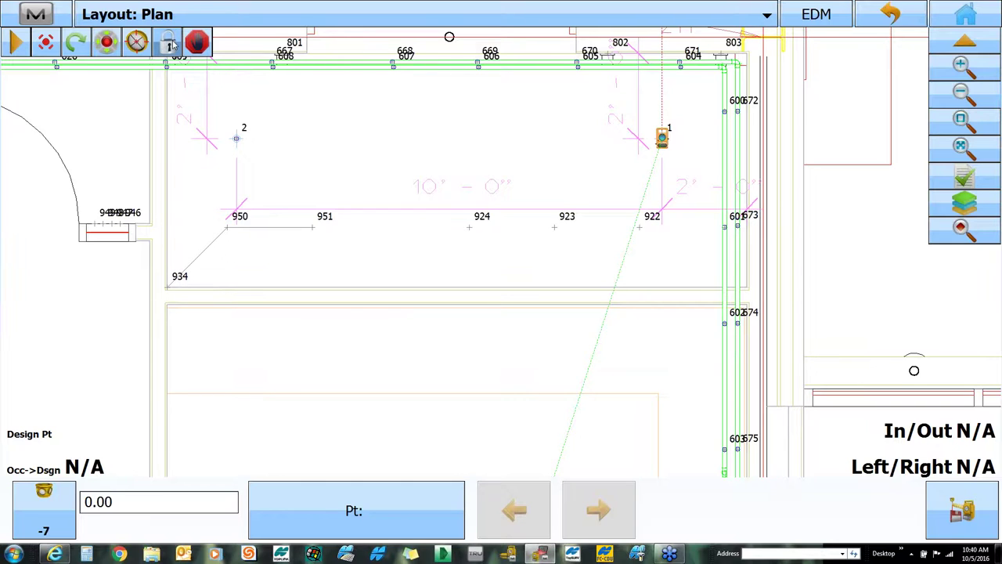
click(169, 44)
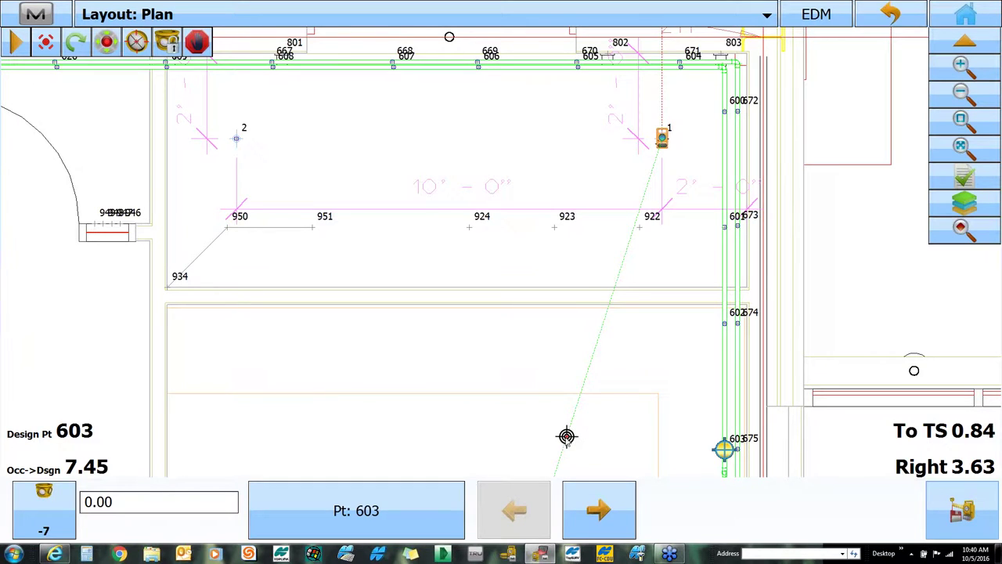
- Examine the prism's position relative to design point 603 and the design details of that point
click(566, 436)
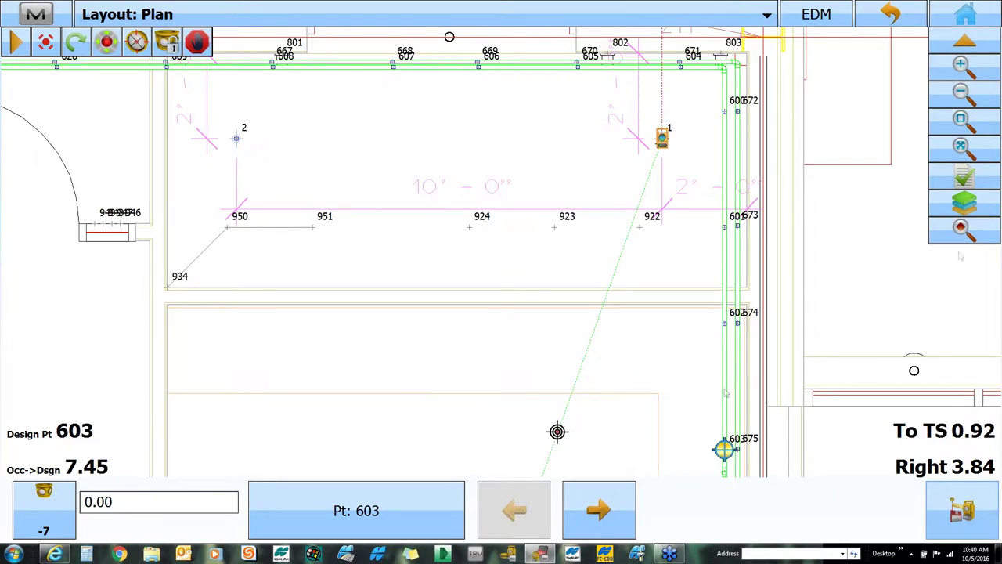
click(723, 449)
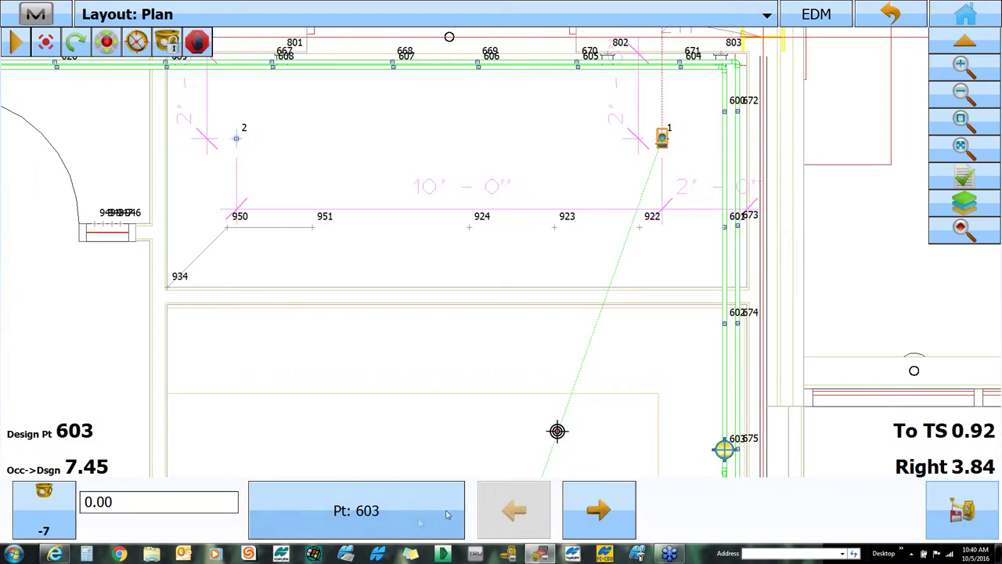
click(413, 502)
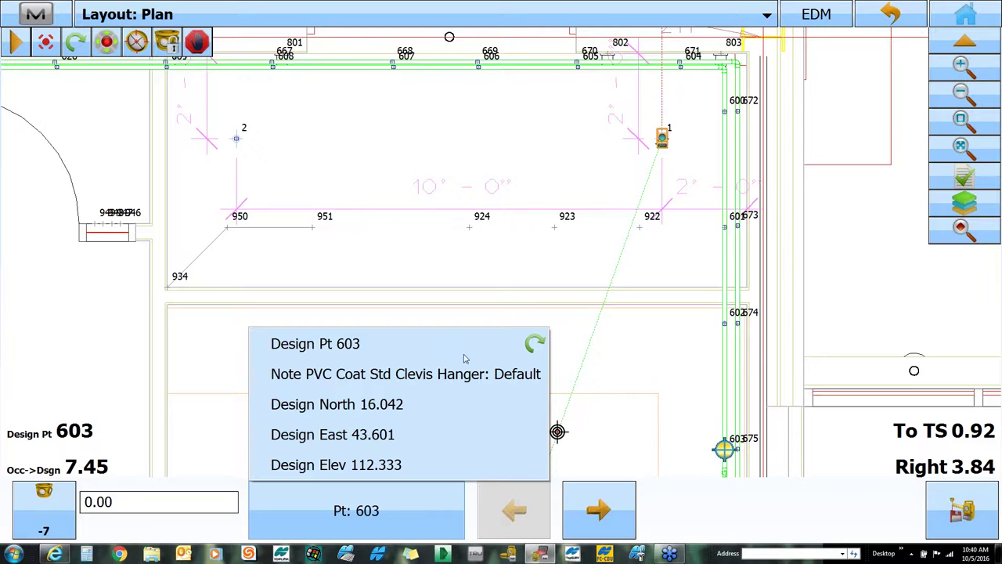
click(660, 340)
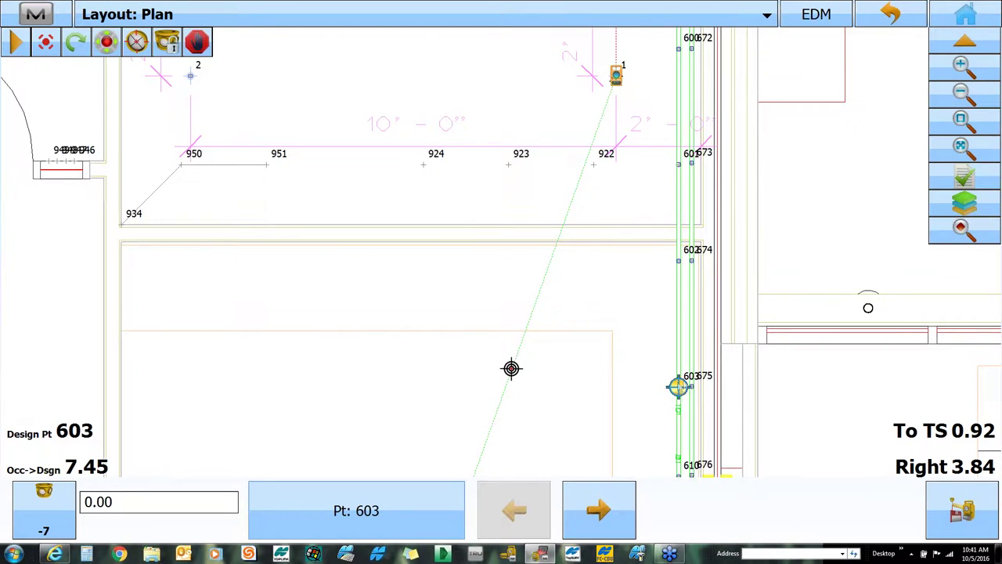
- Store the laid-out position for design point 603 despite the exceeded tolerance, keeping the advance option on
click(945, 491)
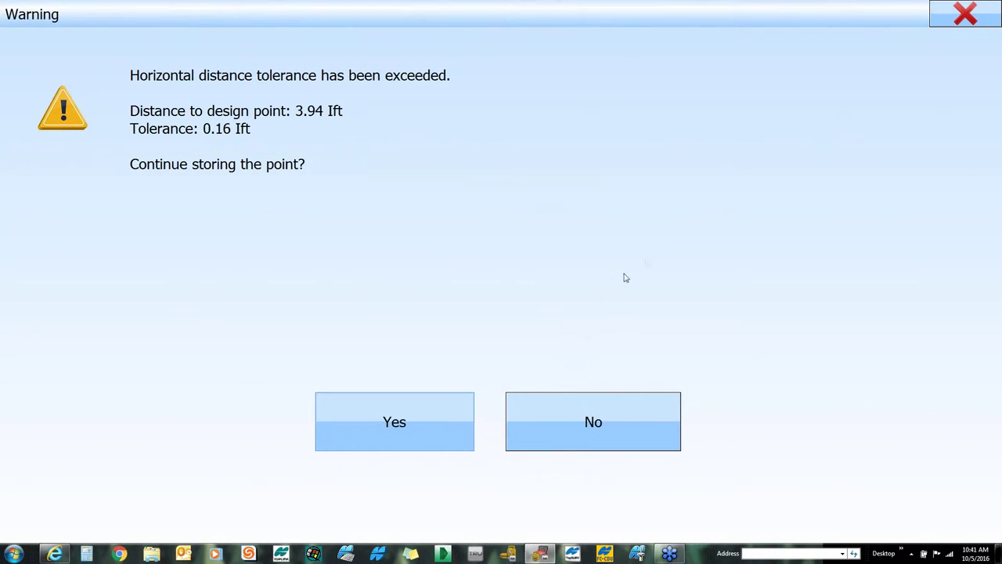
click(441, 429)
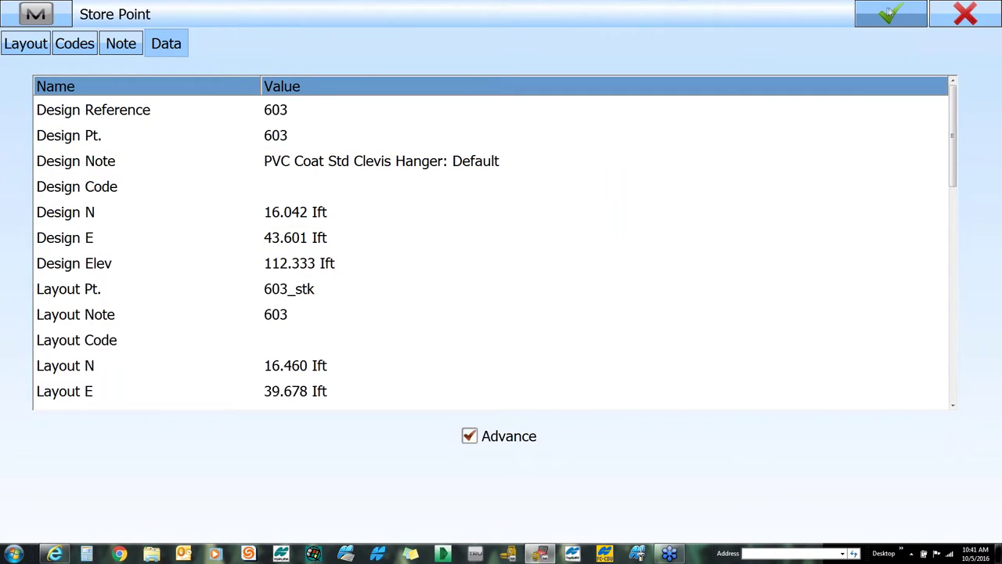
click(888, 11)
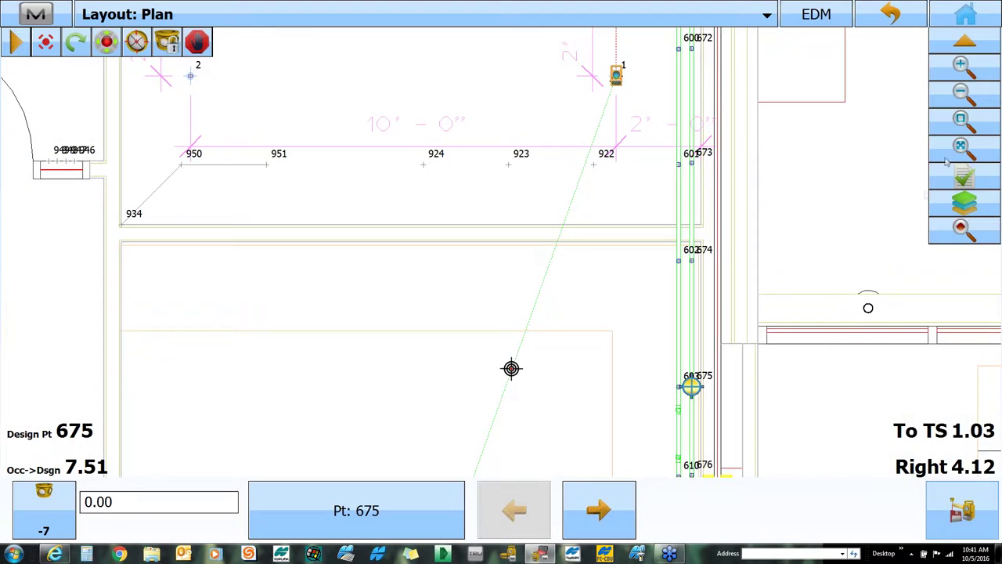
- Step through the next nearest design points, including 602 and 923, and leave the layout for the home screen
click(982, 72)
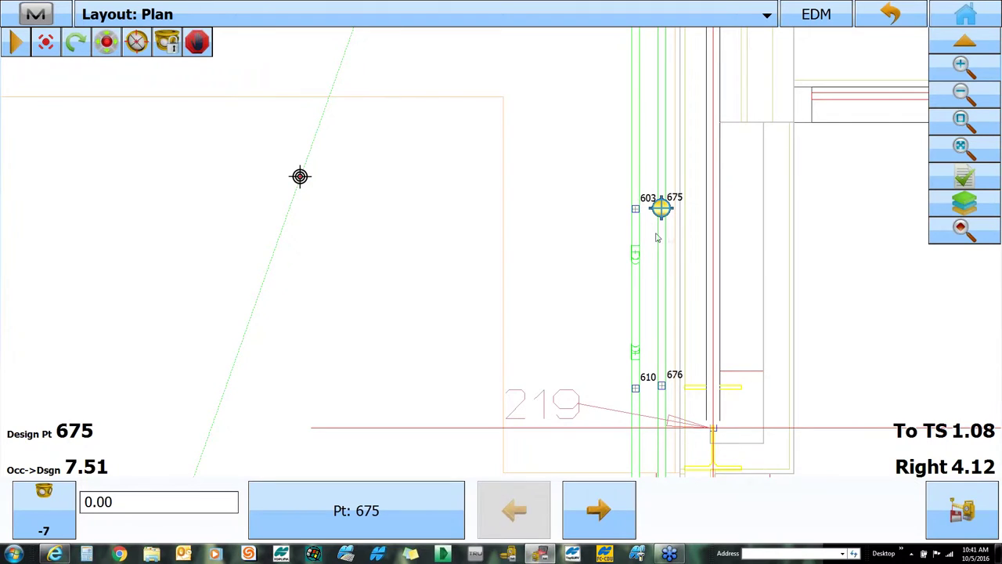
click(617, 510)
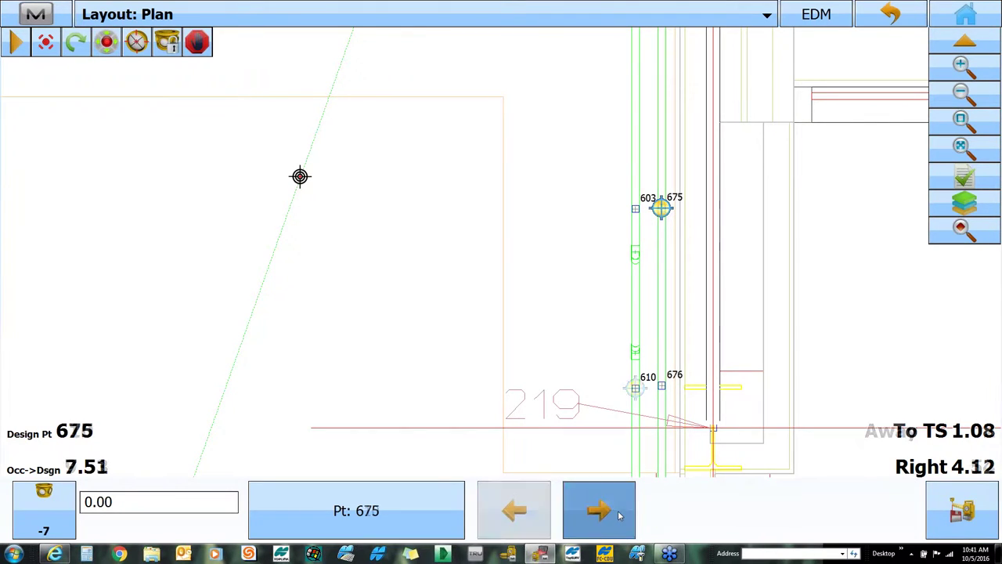
click(622, 507)
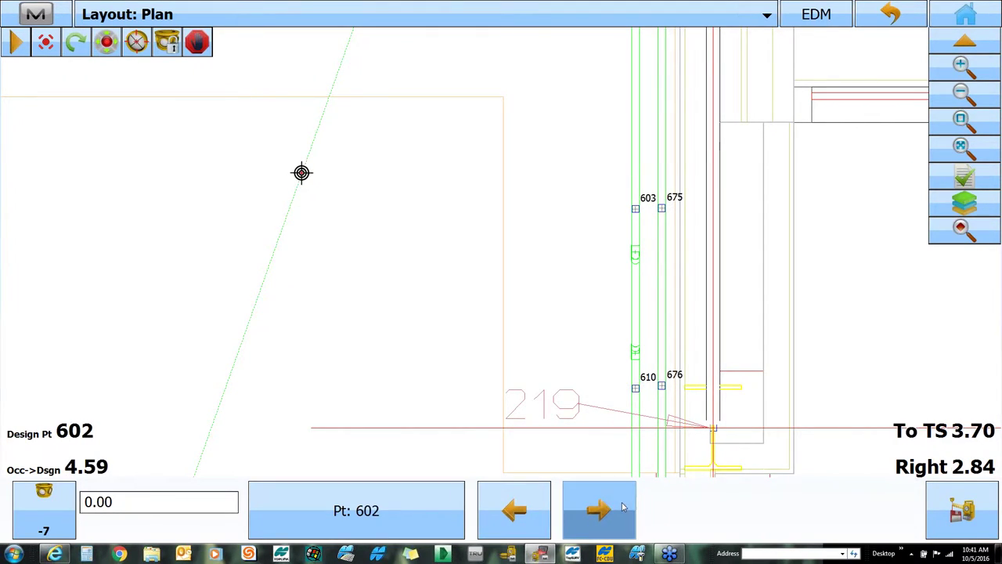
click(969, 92)
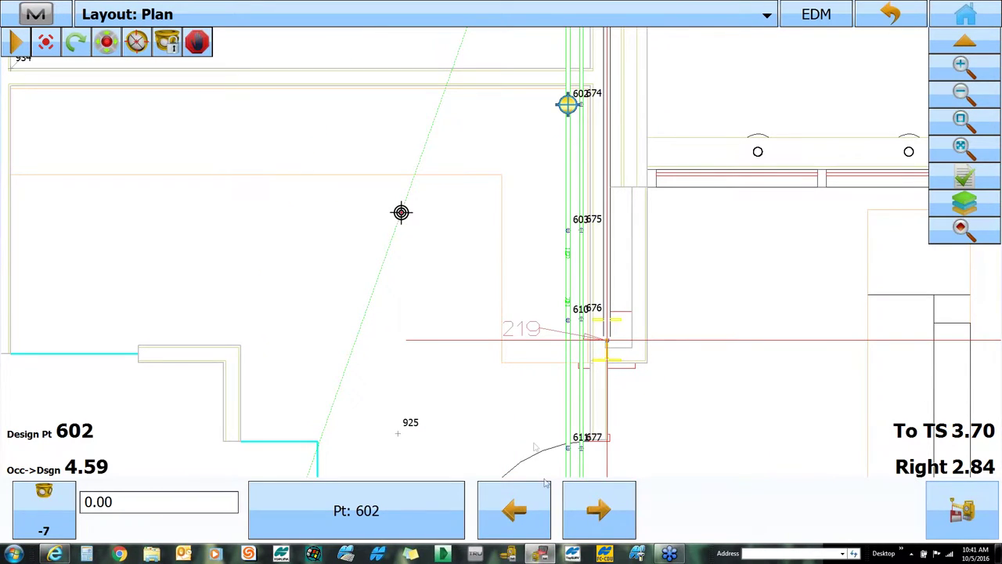
click(599, 508)
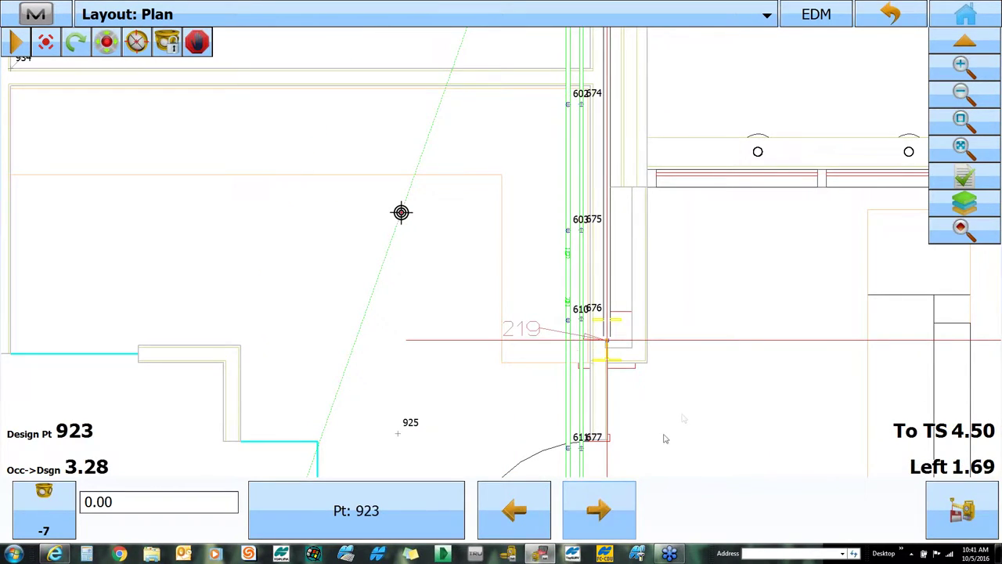
click(493, 510)
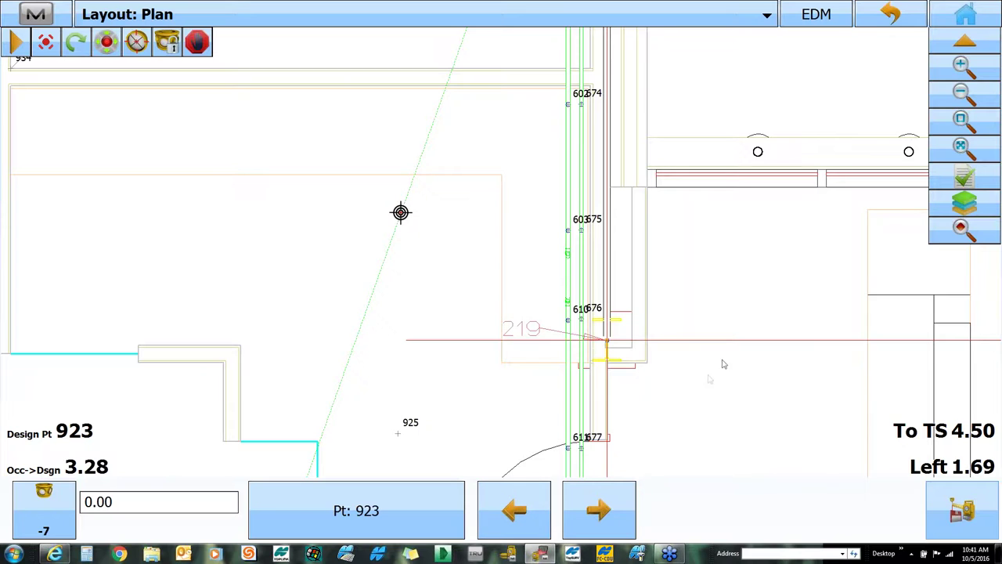
click(969, 22)
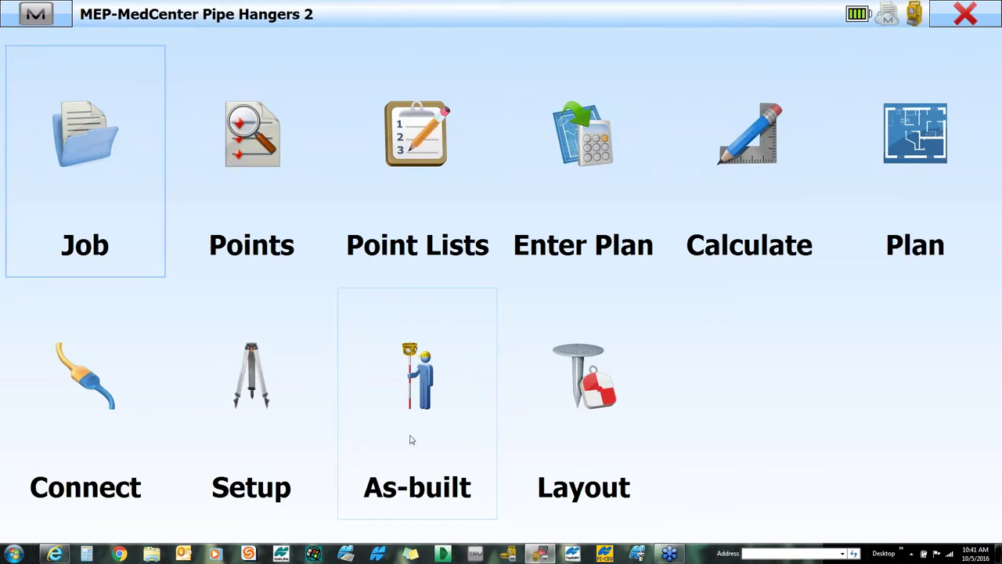
- Start an as-built measurement and store the prism's current position as a point with the BOL (Bollard) code
click(412, 439)
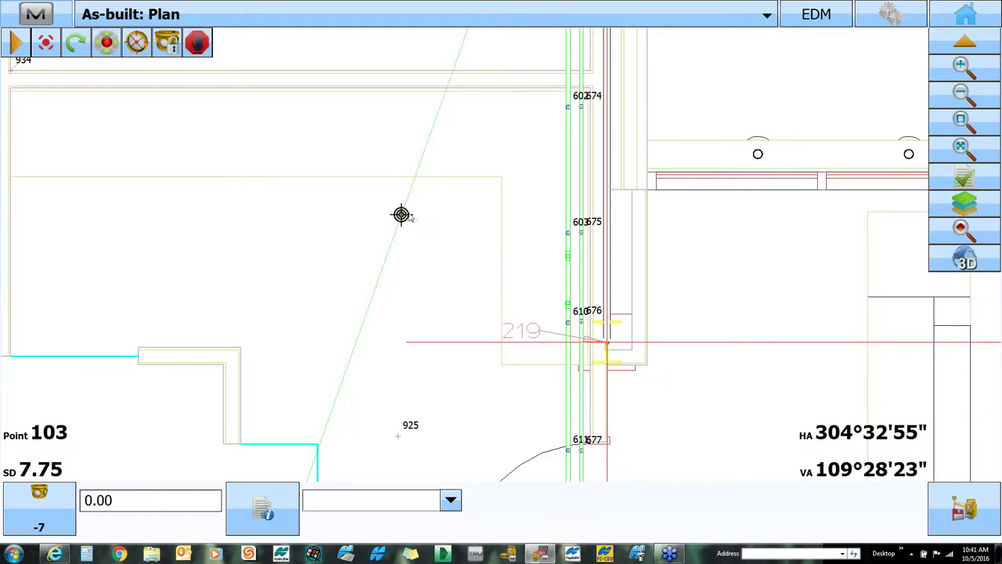
click(451, 499)
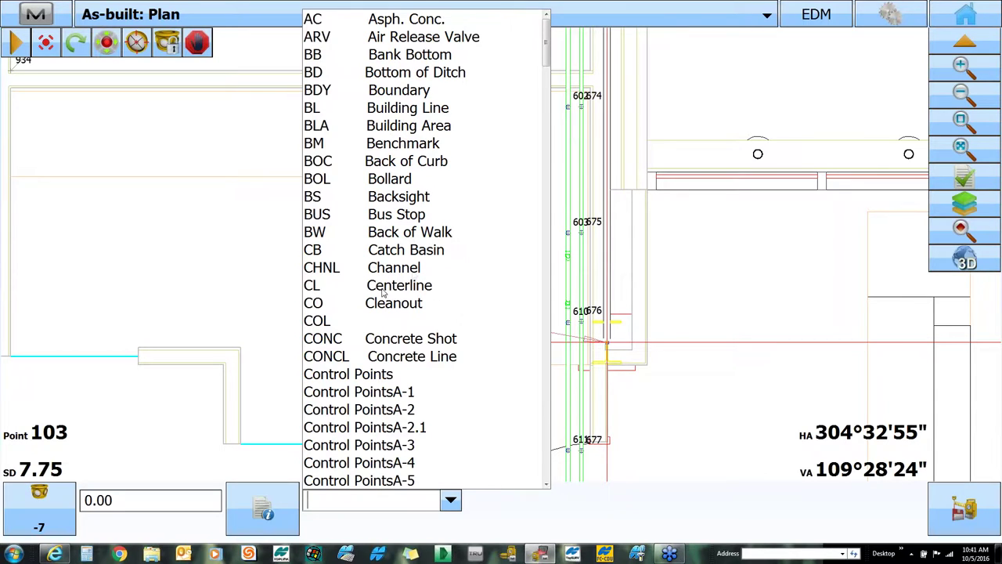
click(399, 178)
click(951, 494)
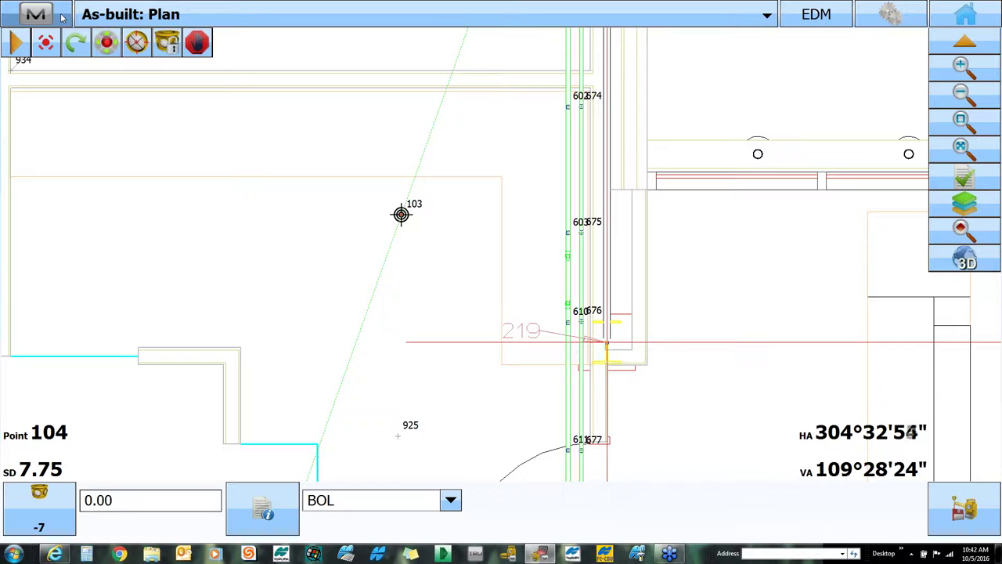
- Show the quick codes over the as-built plan and measure one point with EBX and another with PIPET
click(450, 502)
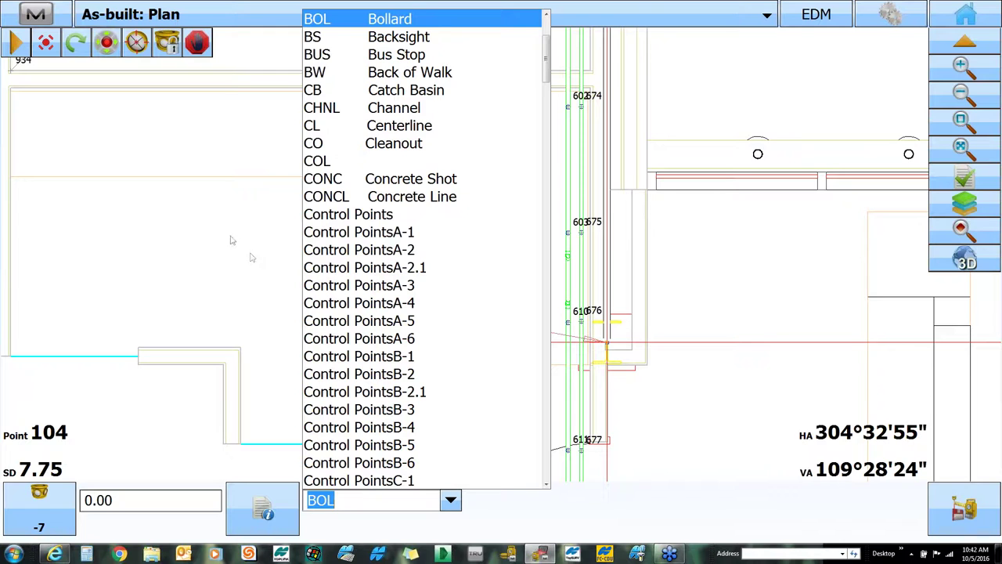
click(19, 8)
click(30, 15)
click(43, 227)
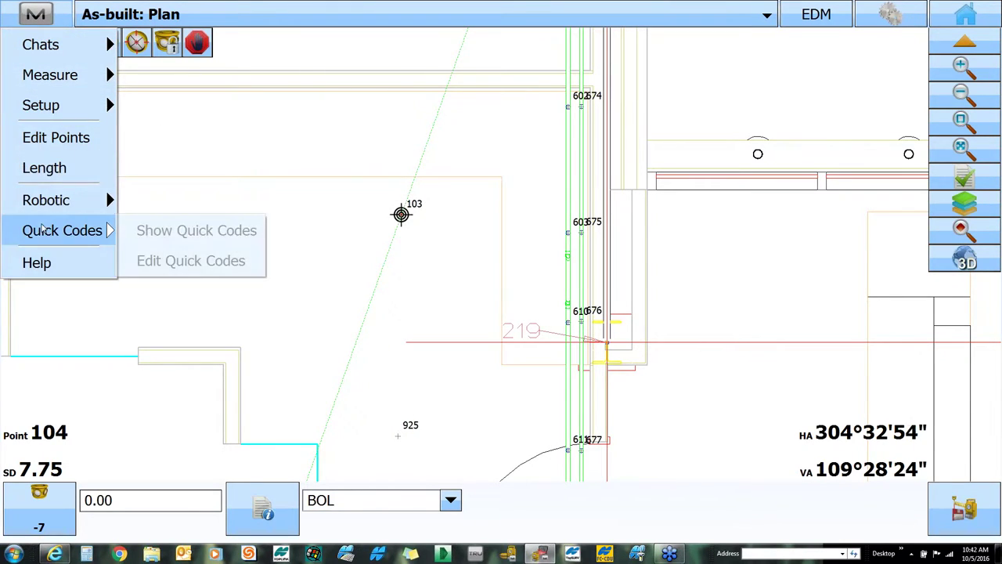
click(159, 232)
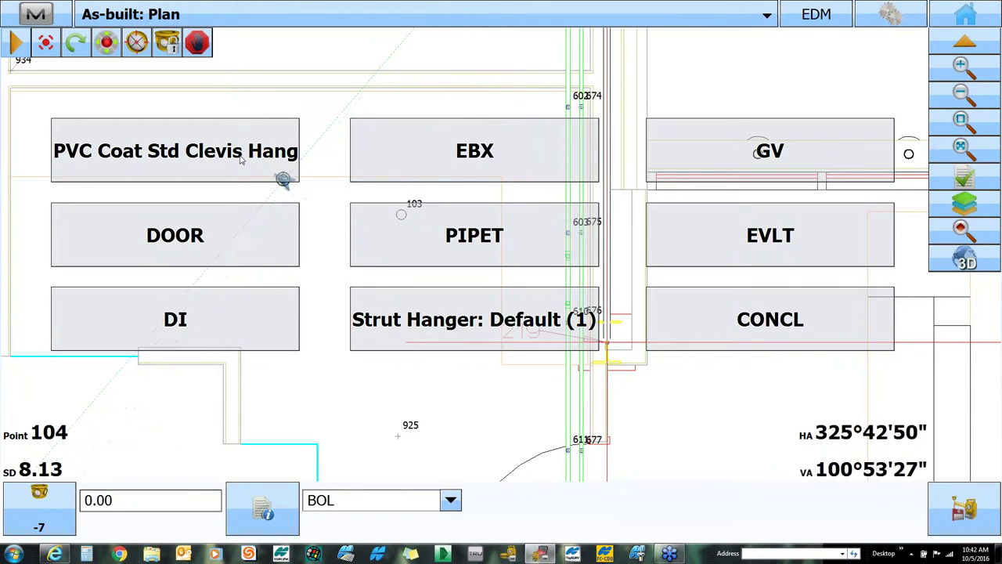
click(484, 152)
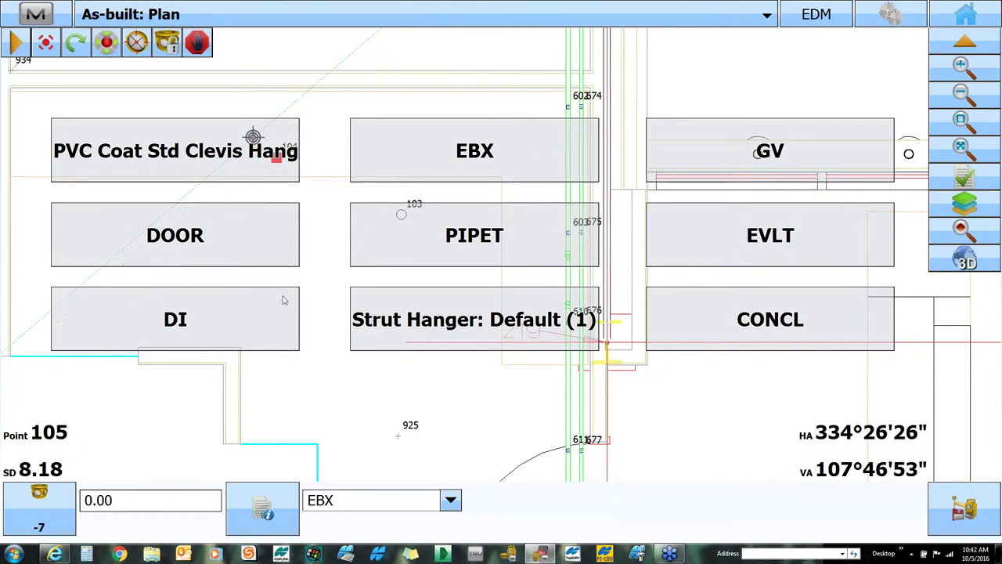
click(504, 243)
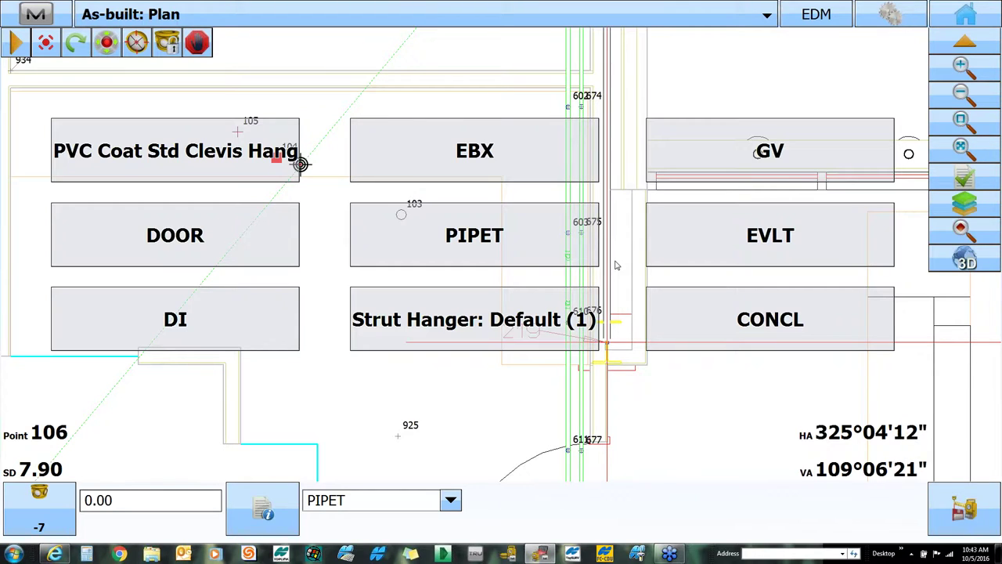
- Set the EDM to Non-Prism mode, hide the quick codes, and leave the as-built plan for the home screen
click(817, 15)
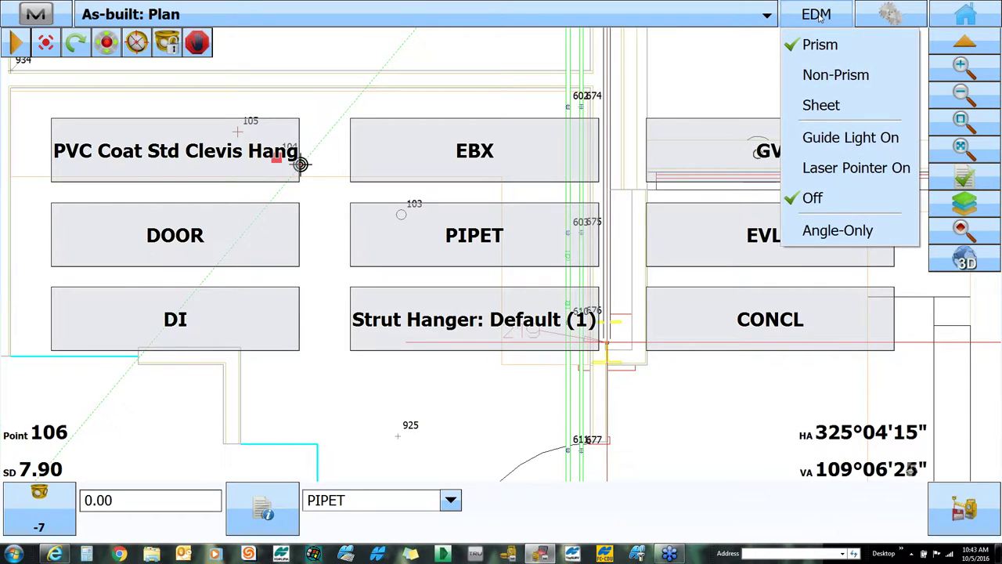
click(824, 76)
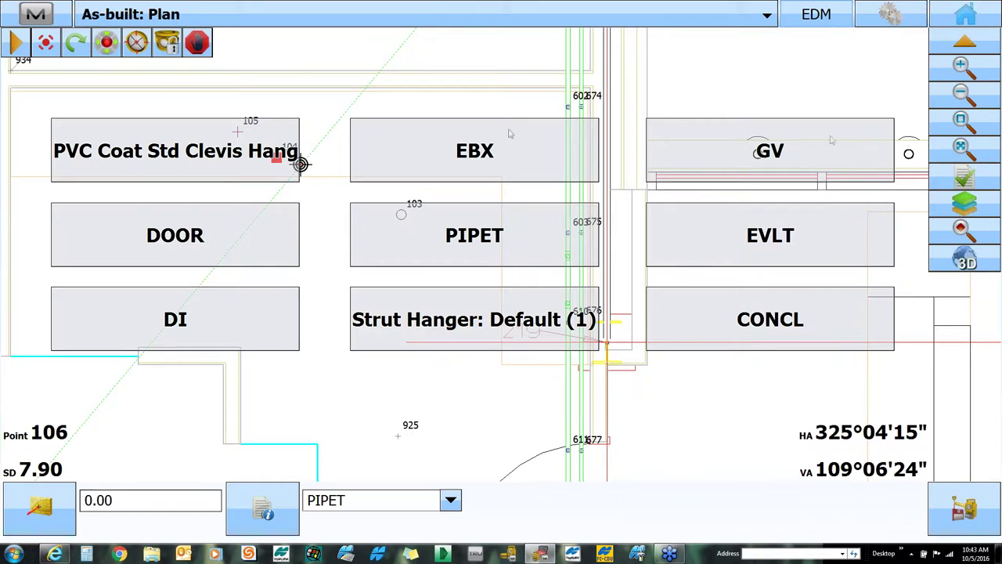
click(35, 14)
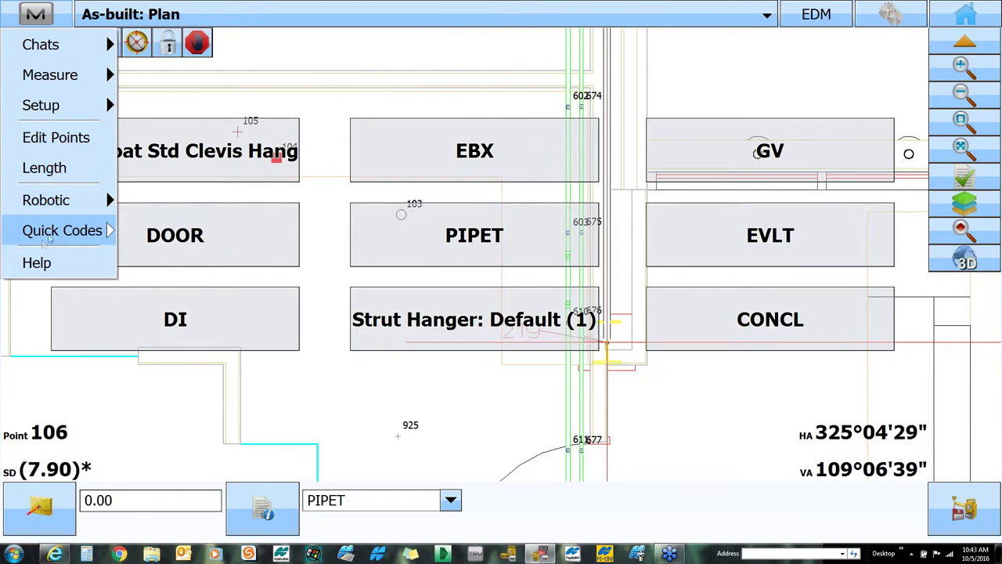
mouse_move(78, 230)
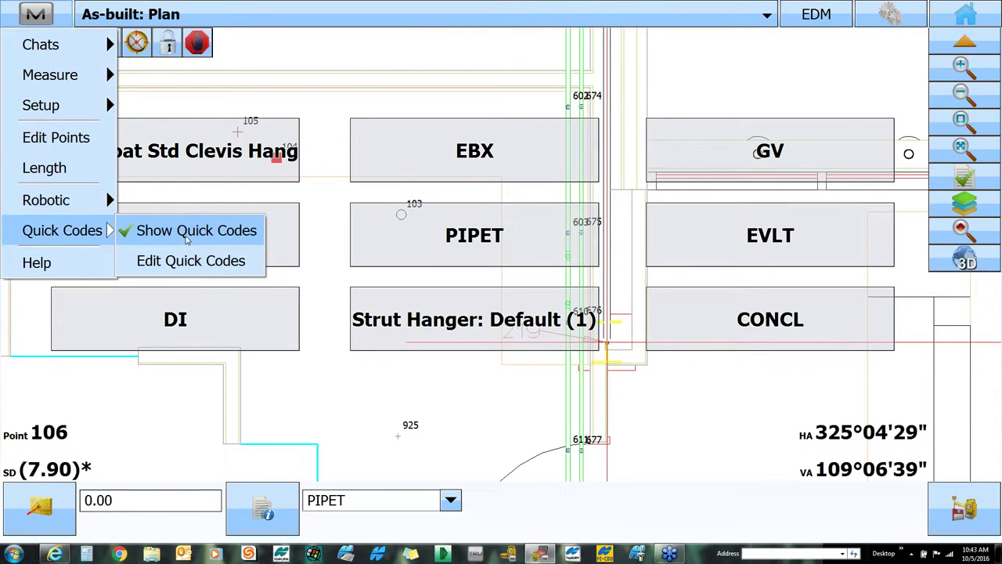
click(187, 232)
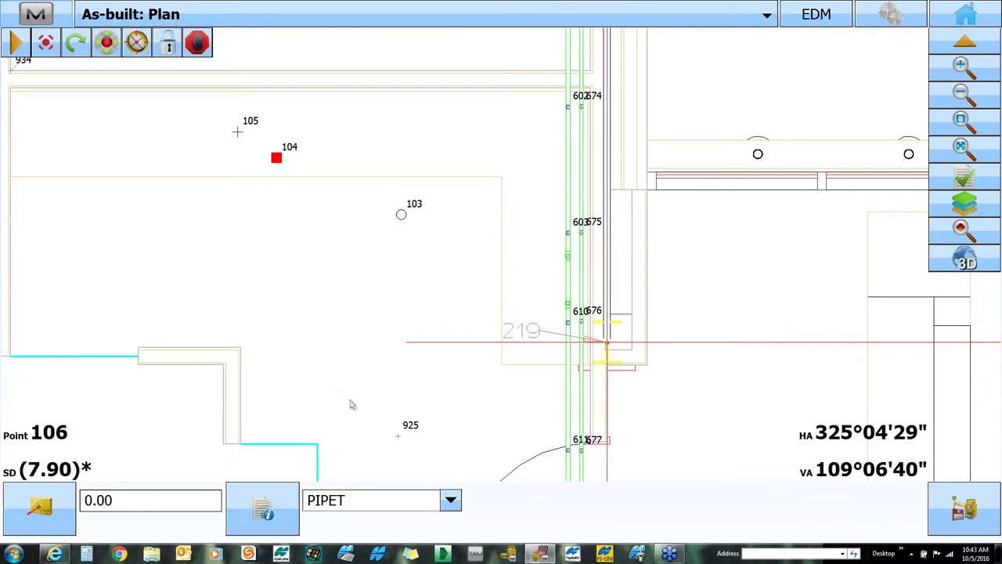
click(986, 18)
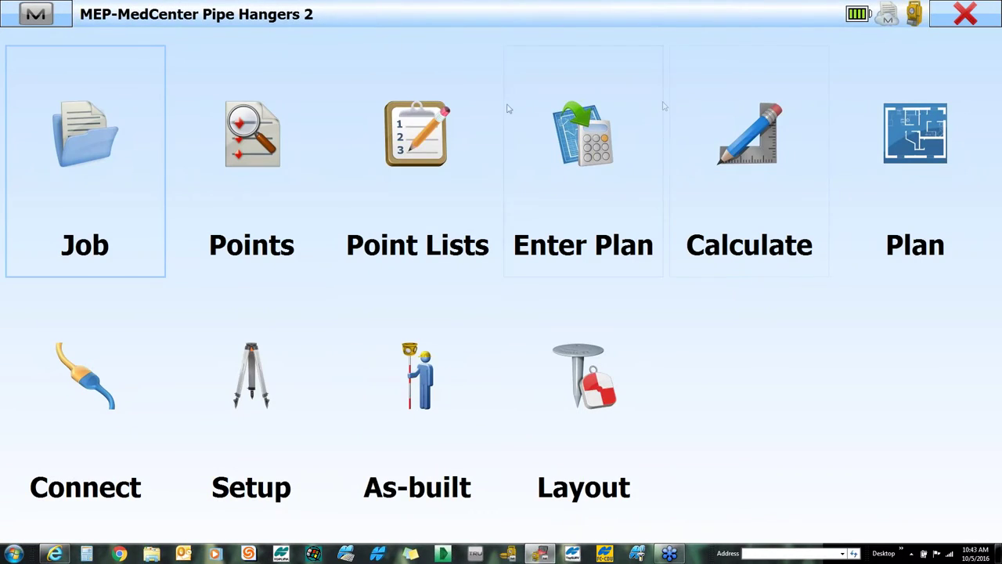
- Upload the current job, MEP-MedCenter Pipe Hangers 2, to the Enterprise BIM project's PPI Group Hardware Support folder
click(107, 147)
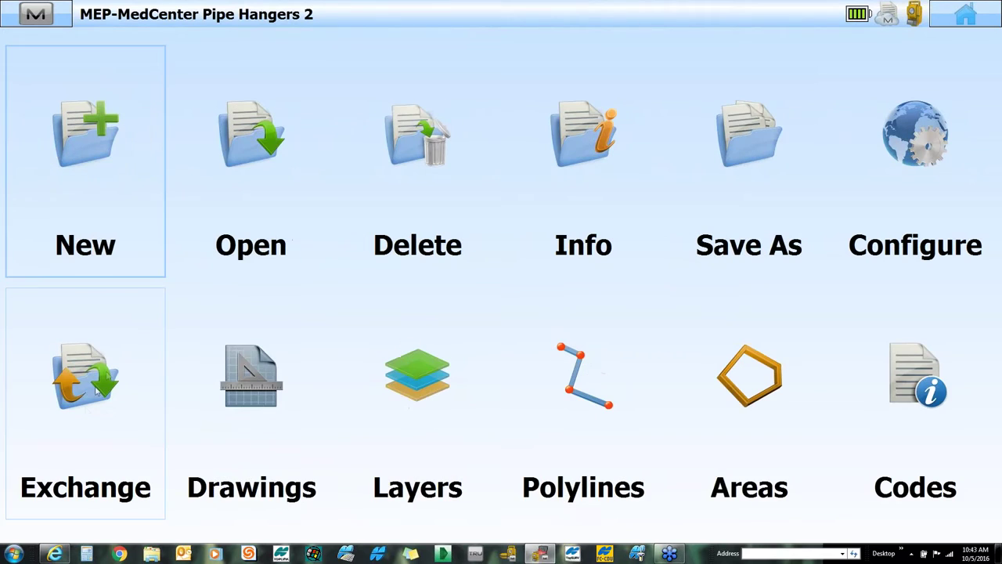
click(86, 408)
click(781, 181)
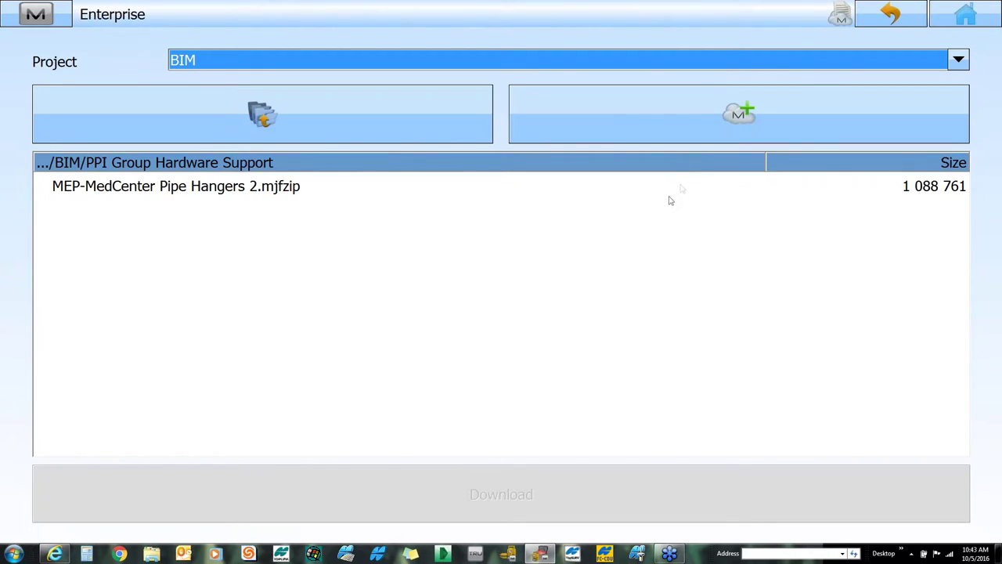
click(727, 110)
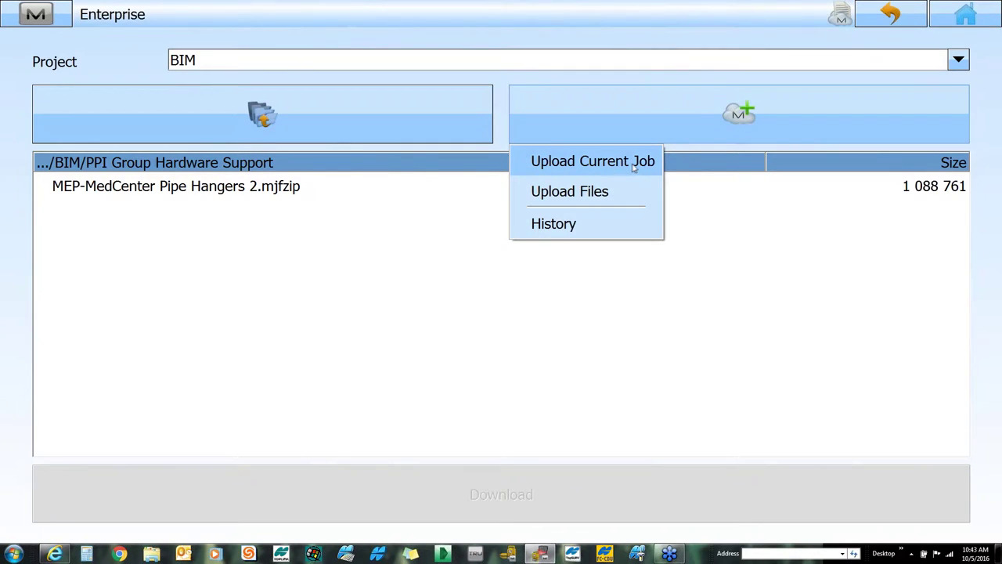
click(633, 168)
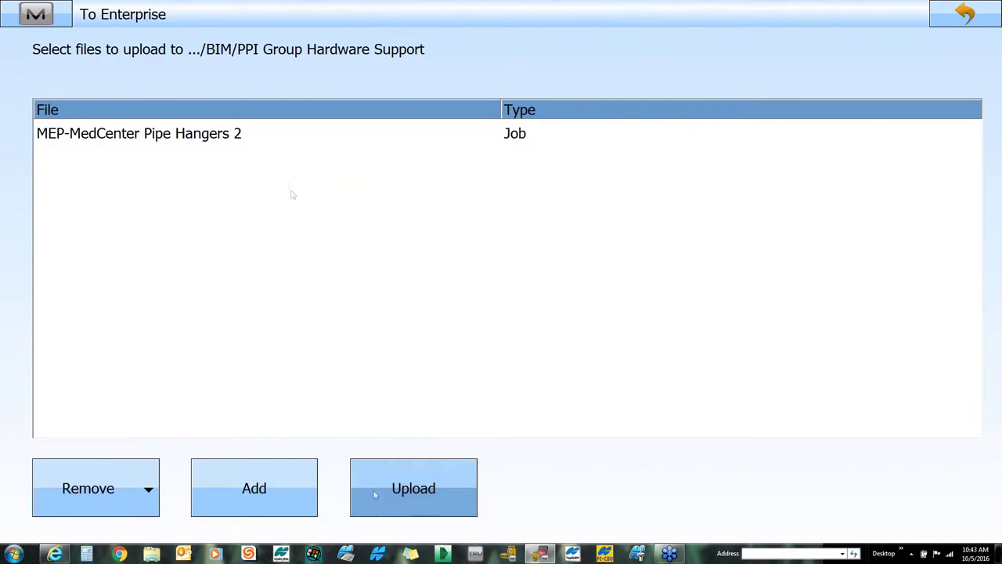
click(403, 487)
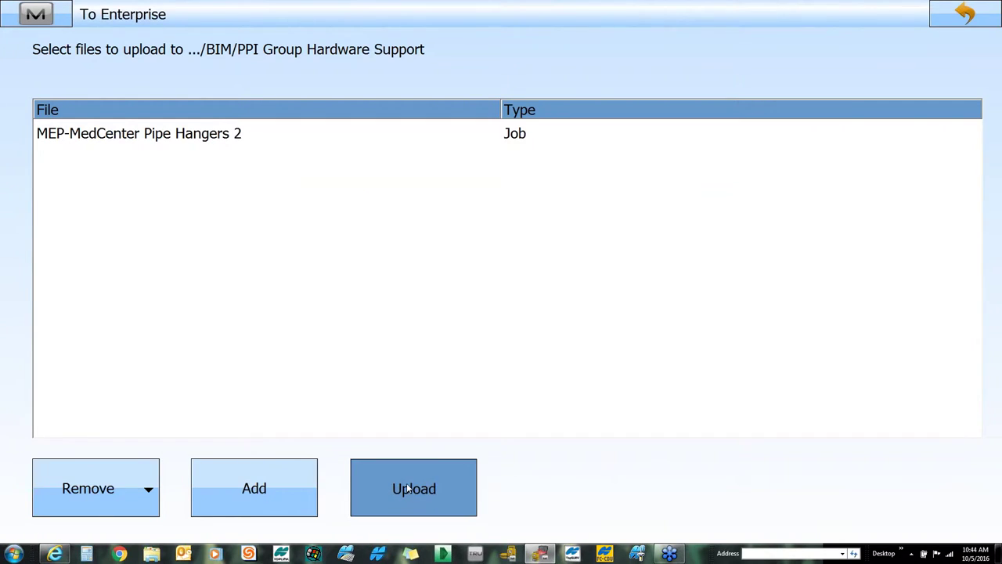